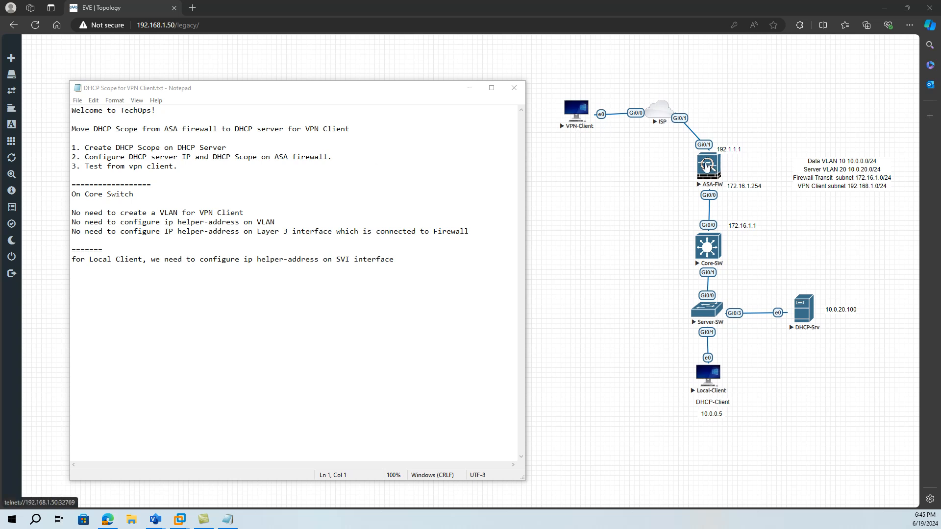
- Minimize the notes file and open the console of the VPN-Client machine from the topology
left_click(469, 89)
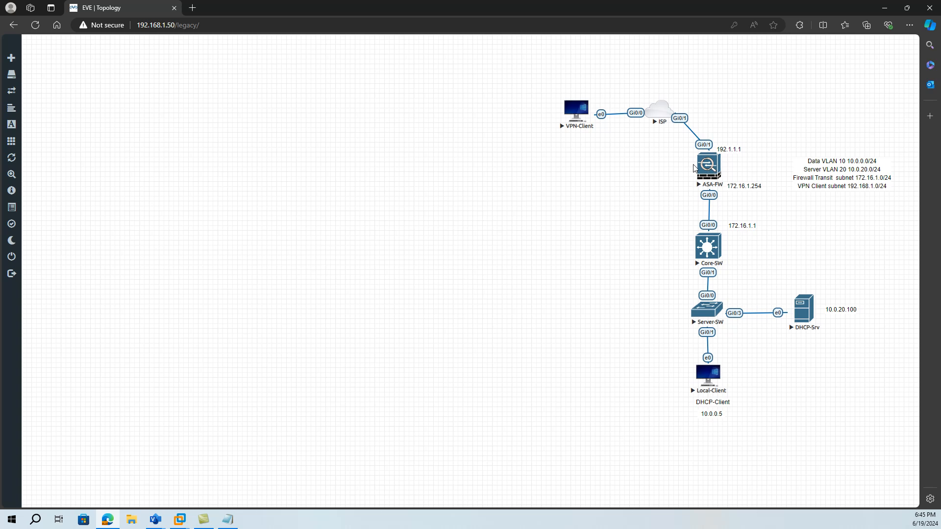
left_click(576, 114)
left_click(507, 78)
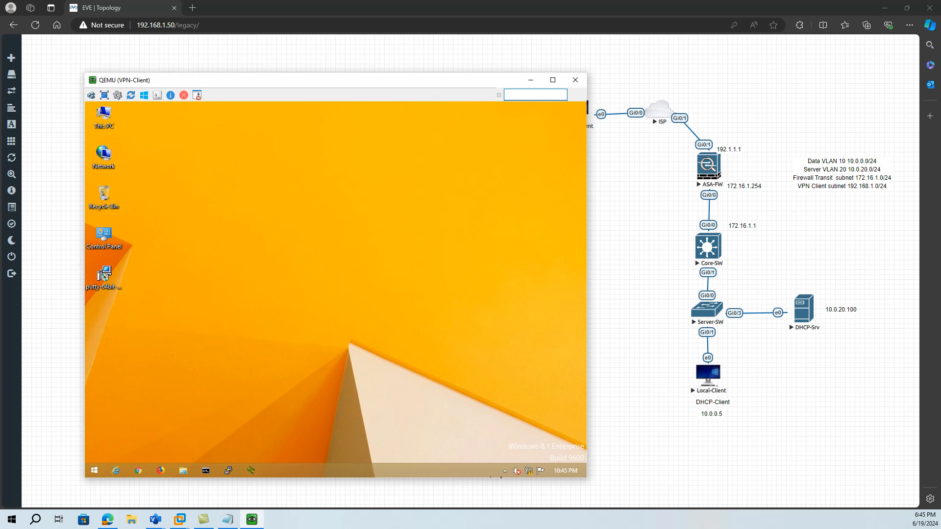
- Connect Cisco AnyConnect to 192.1.1.1, accept the untrusted certificate, and log in with the account password
left_click(505, 471)
left_click(512, 425)
left_click(535, 336)
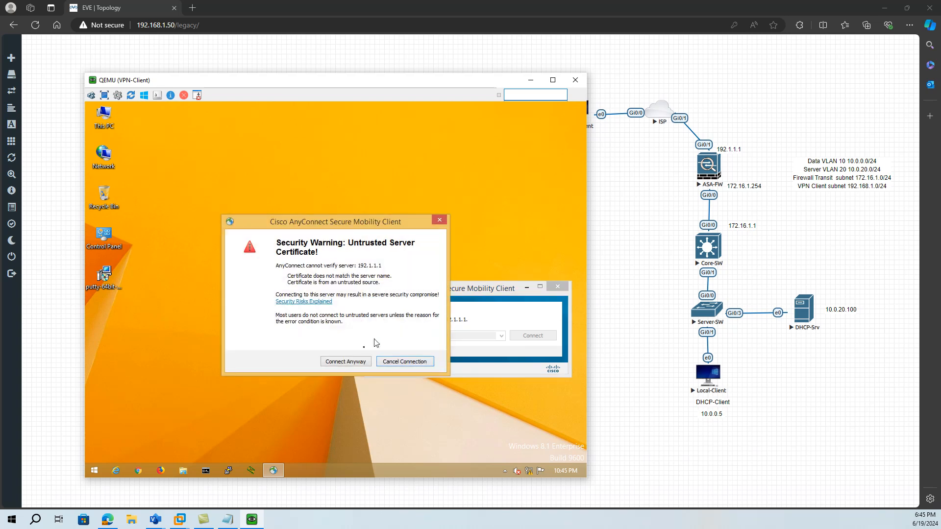
left_click(345, 362)
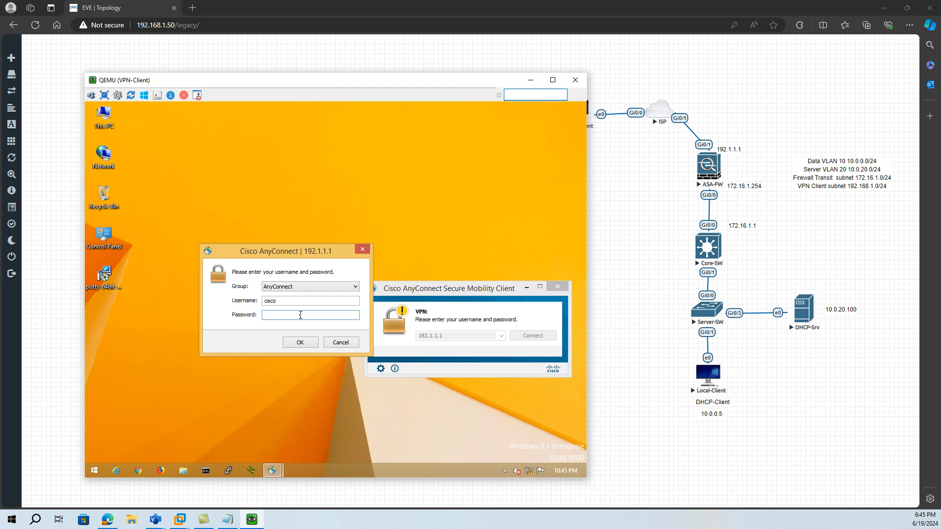
type("********")
key("Return")
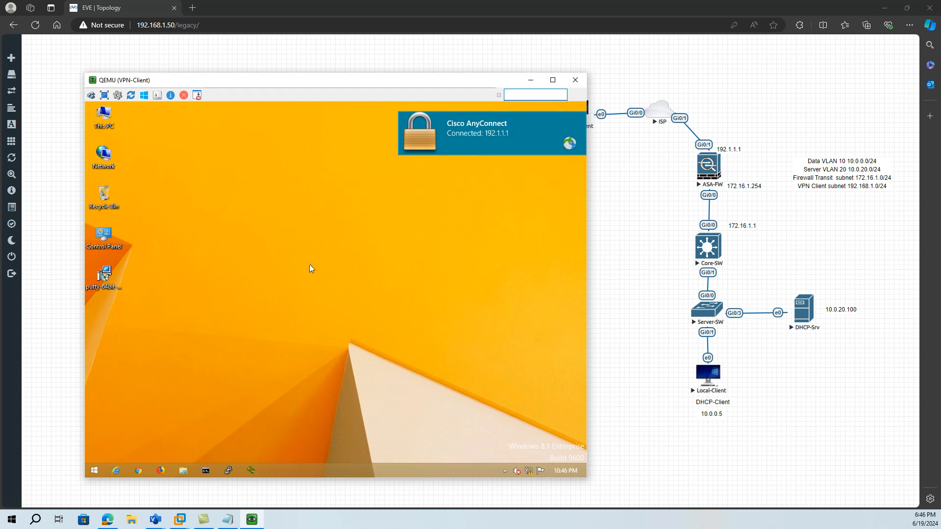
- Check the VPN client's IP configuration with ipconfig in Command Prompt, then close it
left_click(206, 473)
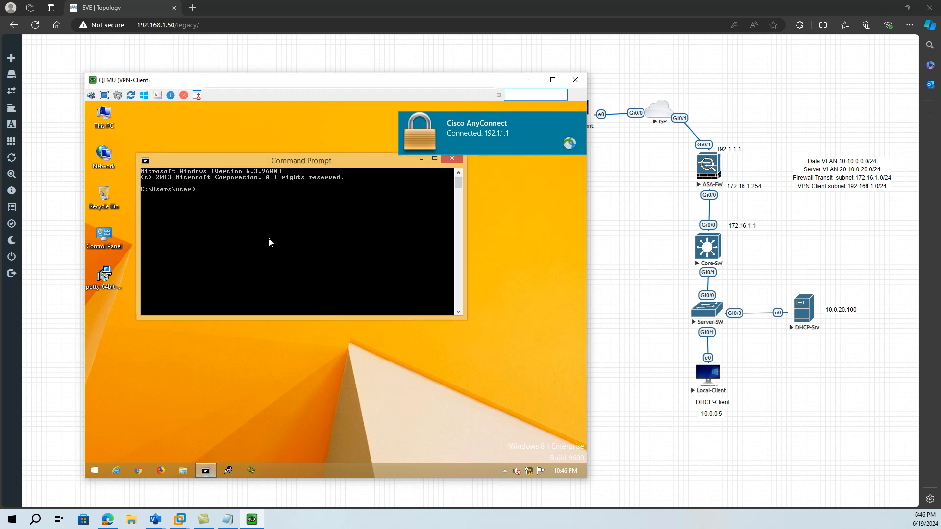
type("ipconfig")
key("Return")
scroll(271, 243, "up", 6)
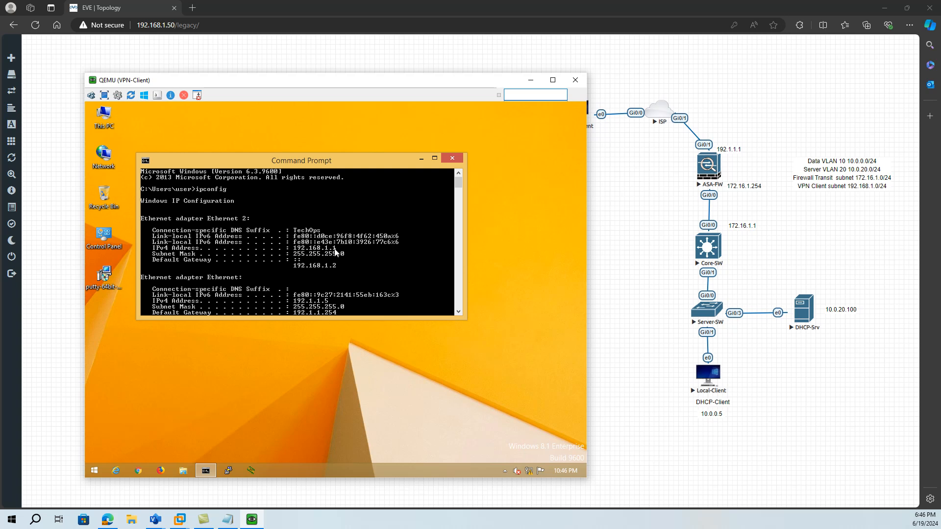
left_click(455, 158)
- Disconnect the AnyConnect VPN session and minimize the VPN-Client console
left_click(505, 470)
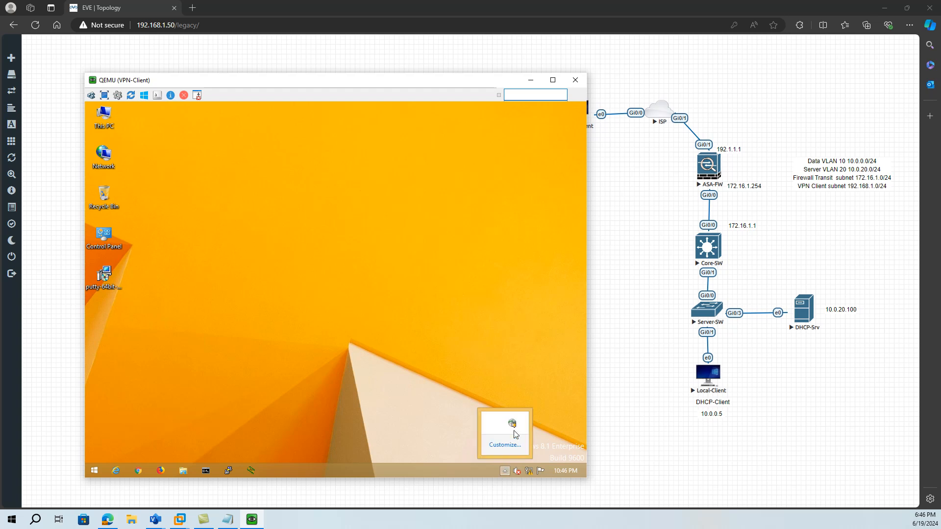
left_click(513, 423)
left_click(533, 336)
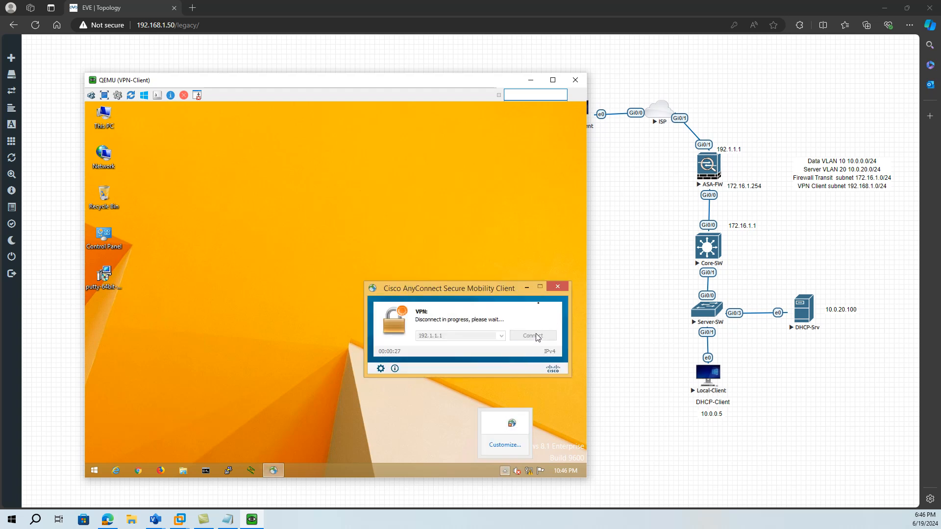
left_click(530, 81)
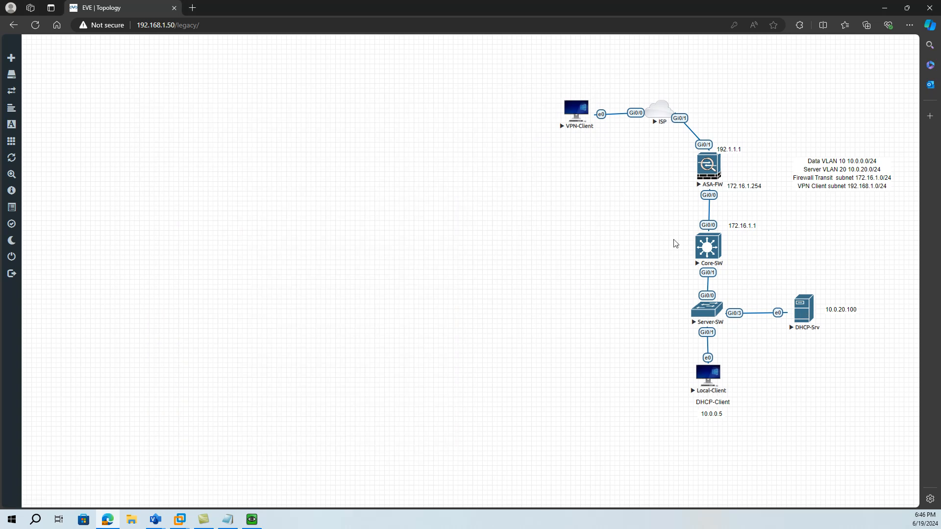
- Open the DHCP-Srv console from the topology and launch the DHCP management tool from Server Manager
left_click(803, 315)
left_click(505, 72)
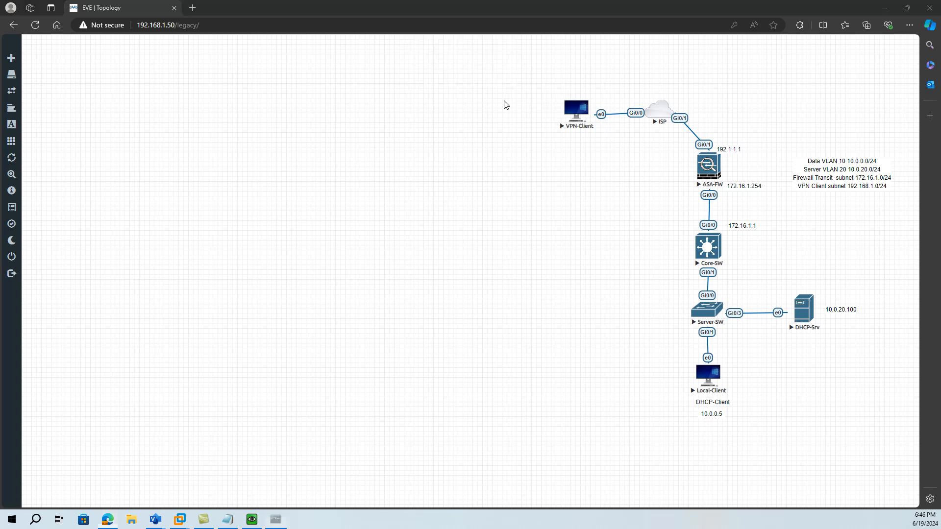
left_click_drag(295, 115, 415, 75)
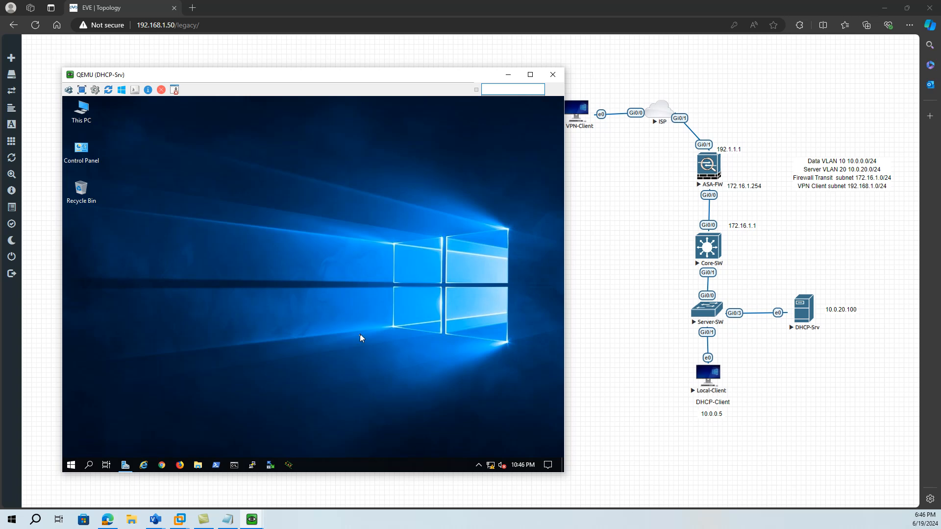
left_click(126, 465)
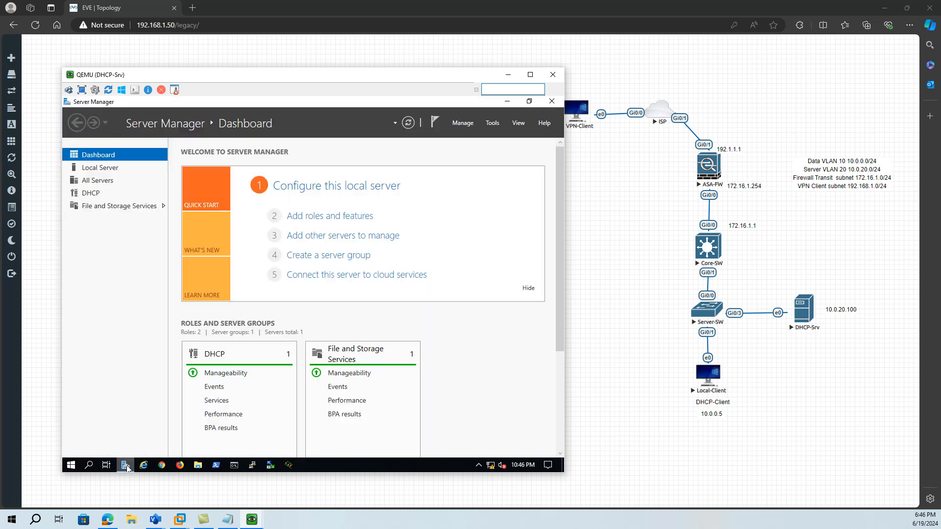
left_click(493, 123)
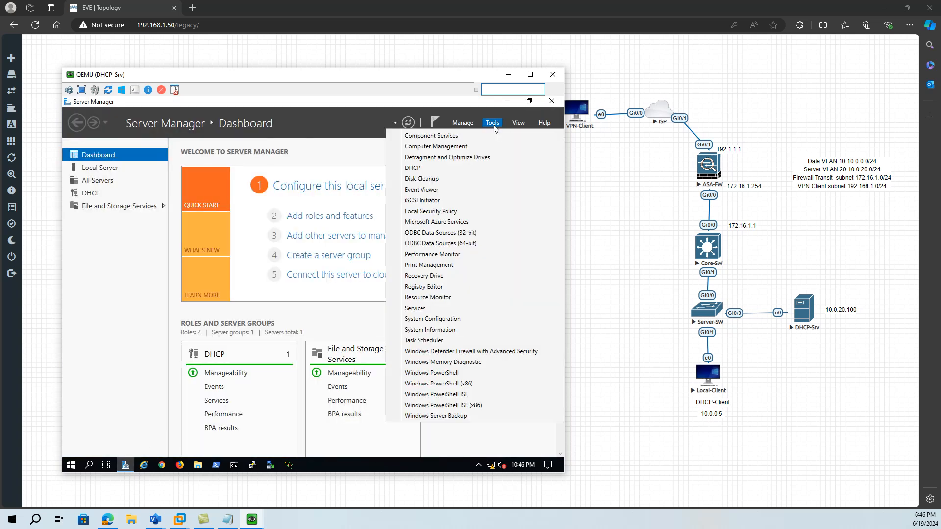
left_click(423, 171)
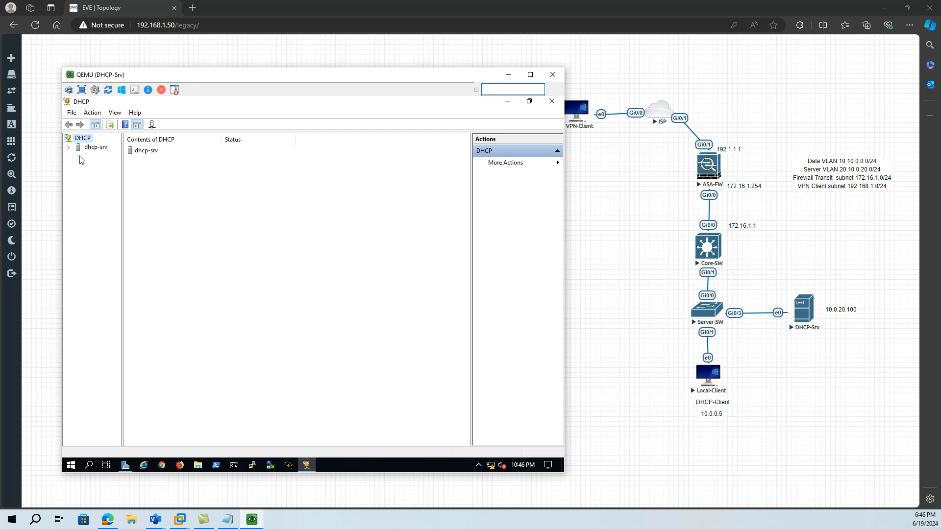
- Expand the dhcp-srv and IPv4 nodes and widen the console tree so the scope names are readable
left_click(69, 149)
left_click(77, 156)
left_click_drag(122, 221, 185, 226)
left_click_drag(123, 225, 199, 233)
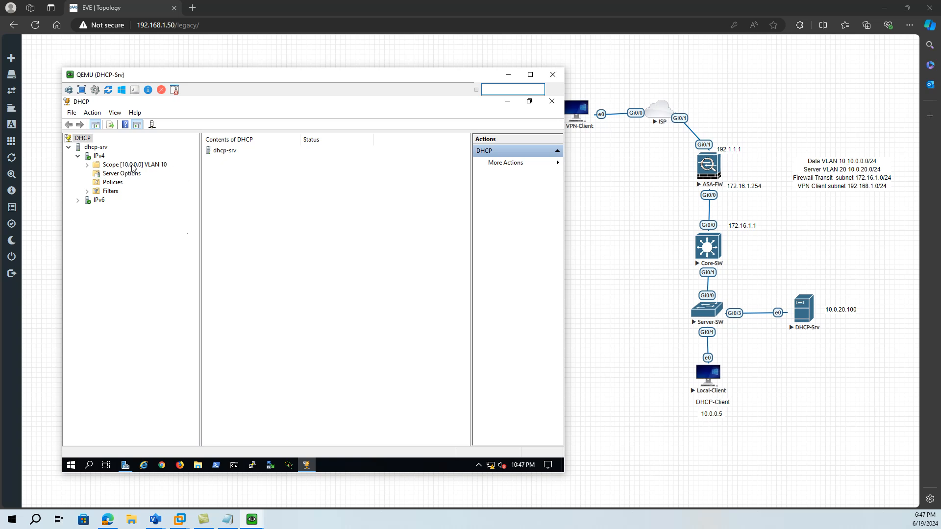
right_click(96, 148)
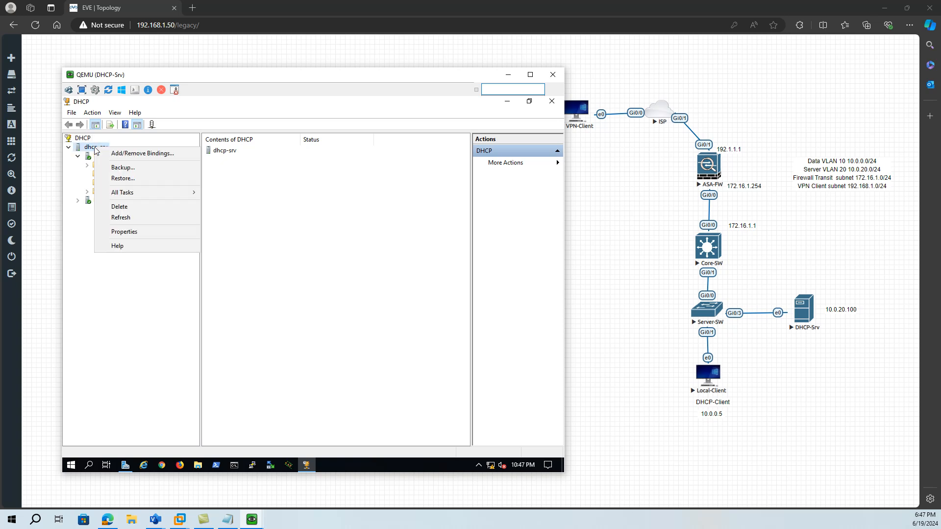
left_click(81, 164)
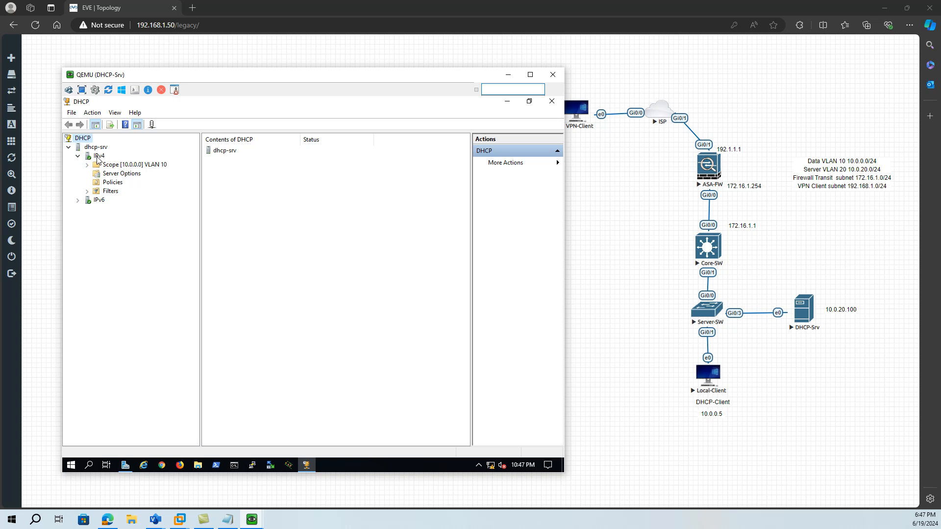
- Start a new IPv4 scope and enter VPN-Client as both its name and description
right_click(98, 157)
left_click(118, 174)
left_click(363, 370)
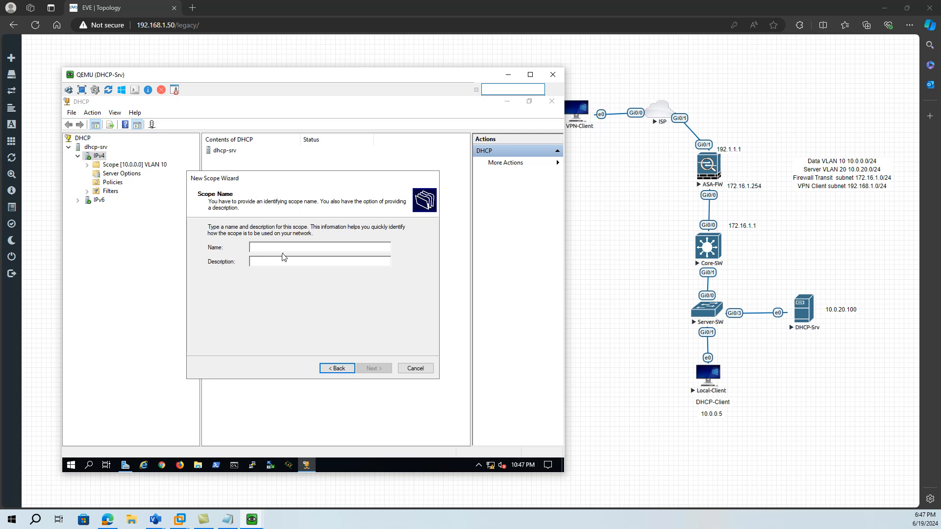
type("VP")
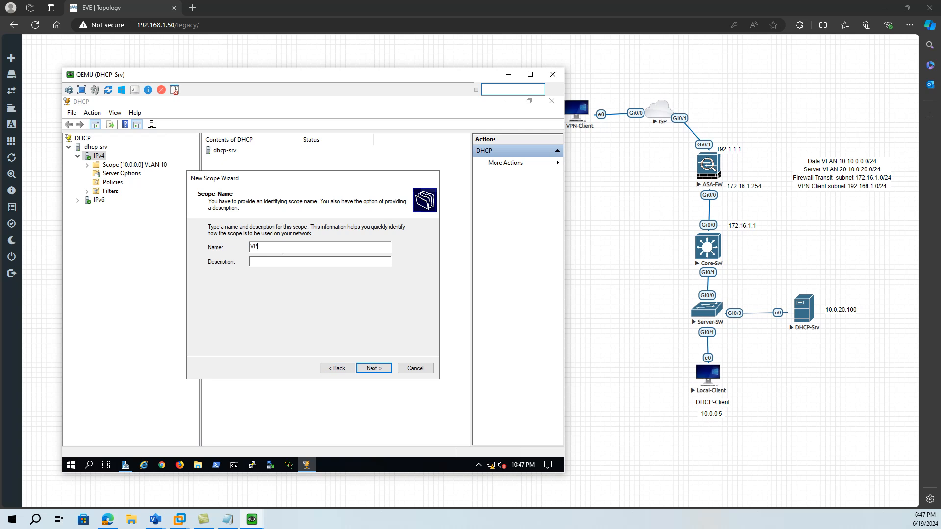
type("N-Client")
left_click_drag(290, 246, 249, 246)
key("ctrl+c")
left_click(261, 263)
key("ctrl+v")
left_click(373, 368)
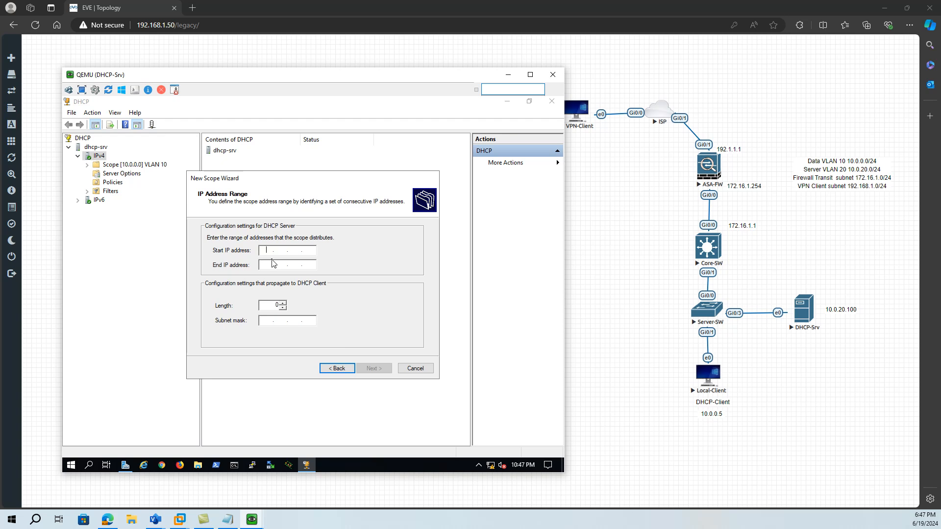
- Set the scope's address range from 192.168.1.1 to 192.168.1.254
type("192.168.1.1")
left_click(267, 265)
type("192 . 168 . ")
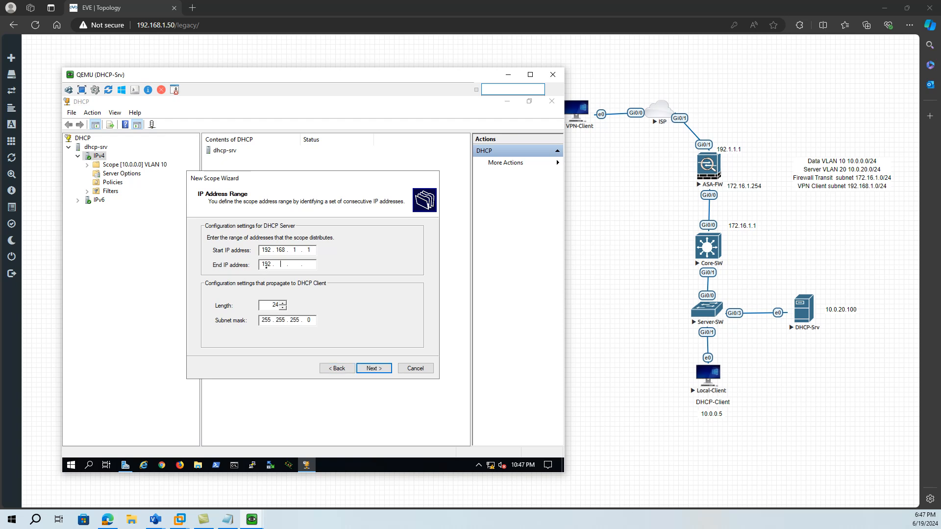
type("1 . 24")
key("BackSpace")
type("54")
left_click(373, 369)
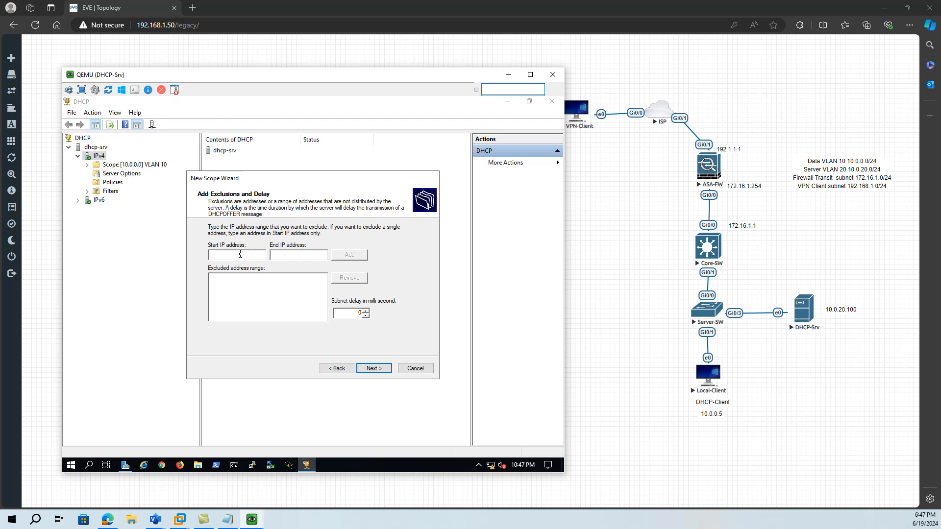
- Exclude the addresses 192.168.1.1 to 192.168.1.10 from the new scope
type("192 . 168 . 1 . 1")
left_click(277, 255)
type("192.168.1.10")
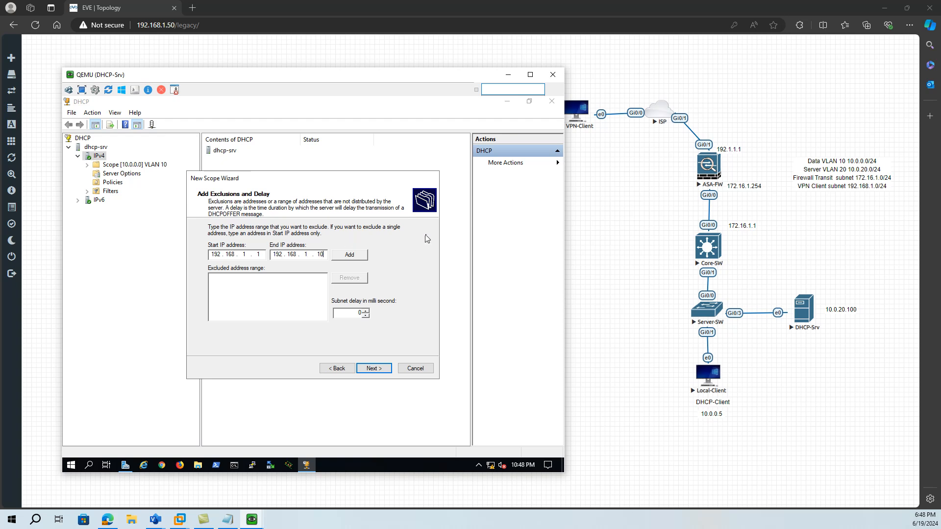
left_click(356, 256)
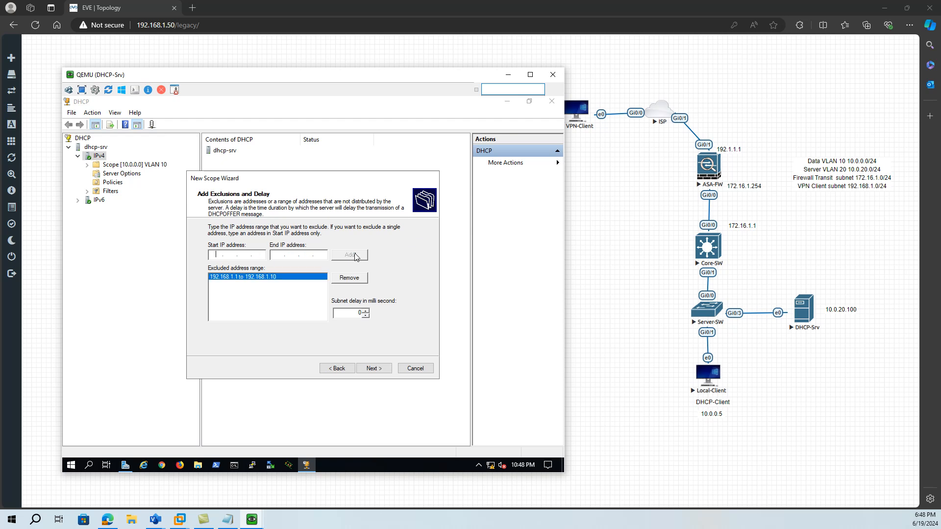
left_click(374, 369)
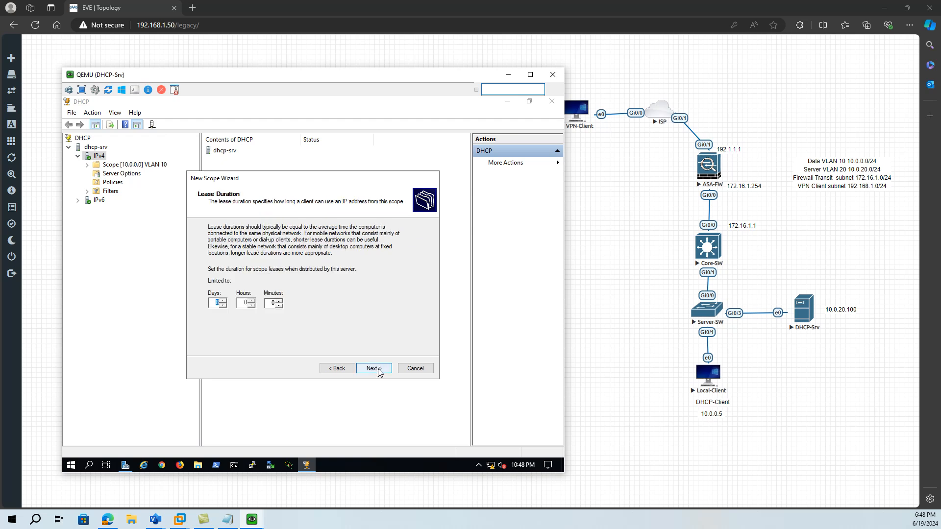
- Keep the default lease duration and add 192.168.1.1 as the scope's default gateway
left_click(374, 368)
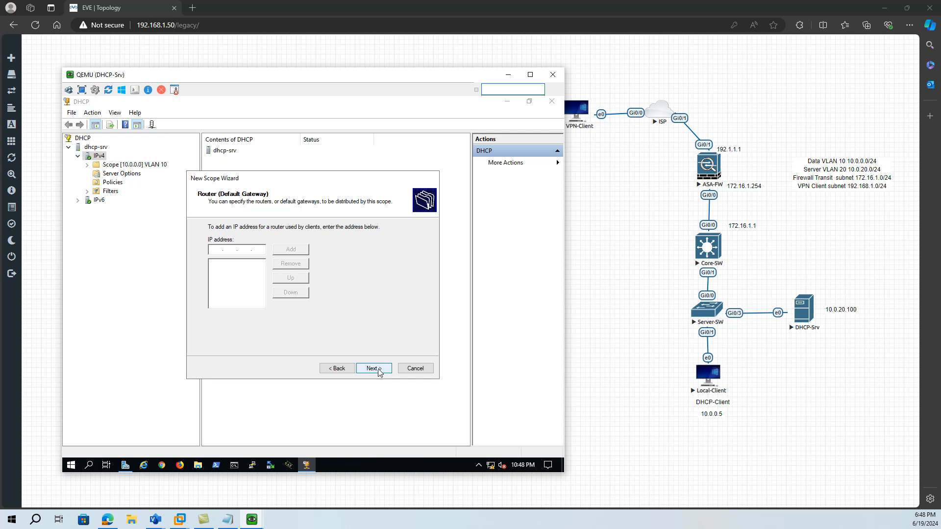
type("192.")
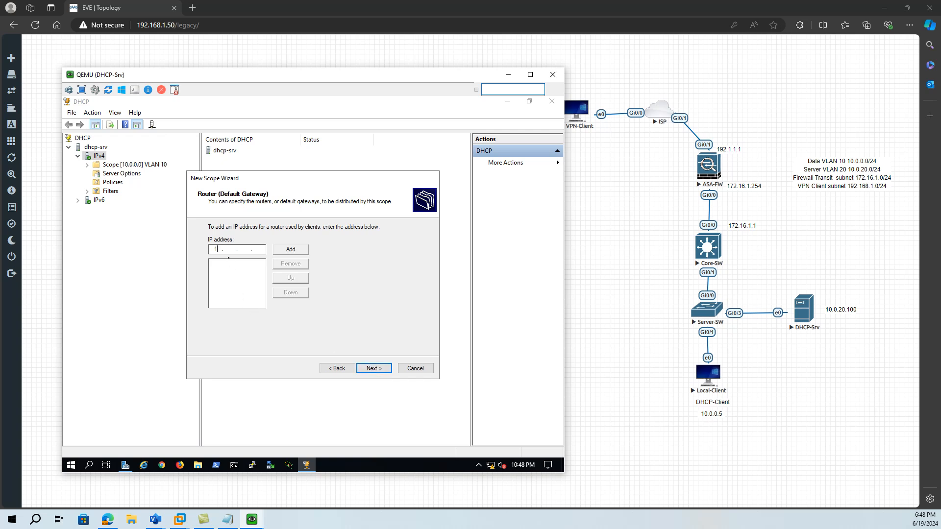
type("168.1.1")
left_click(291, 251)
left_click(386, 370)
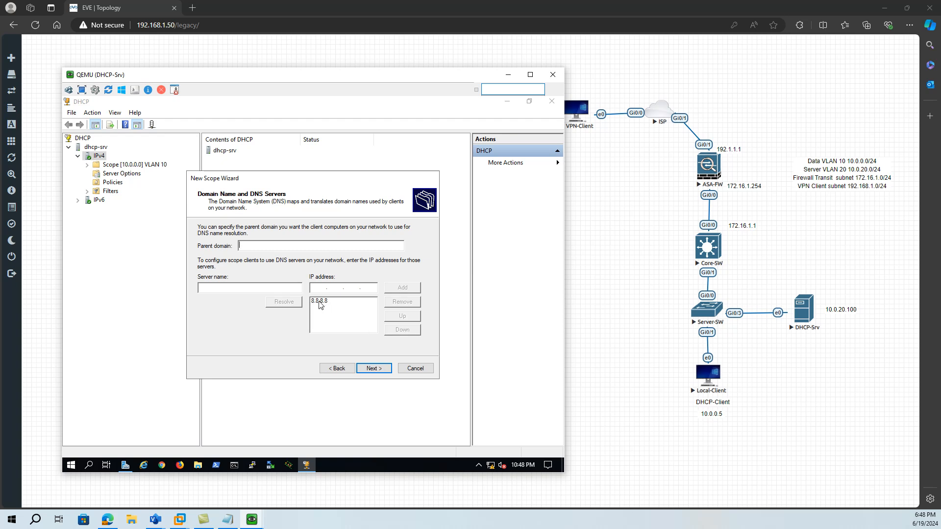
- Keep the preset DNS server, leave WINS empty, and finish the scope wizard with the default activation setting
left_click(375, 370)
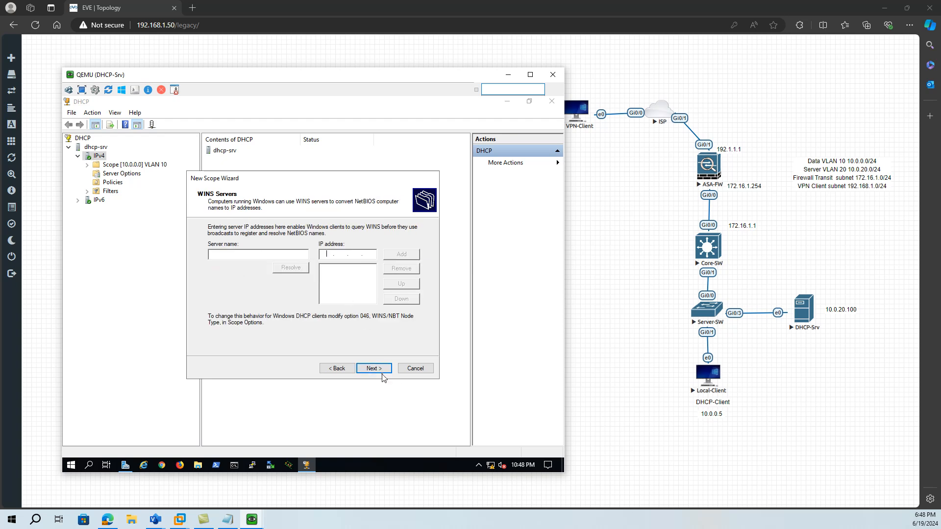
left_click(381, 371)
left_click(380, 369)
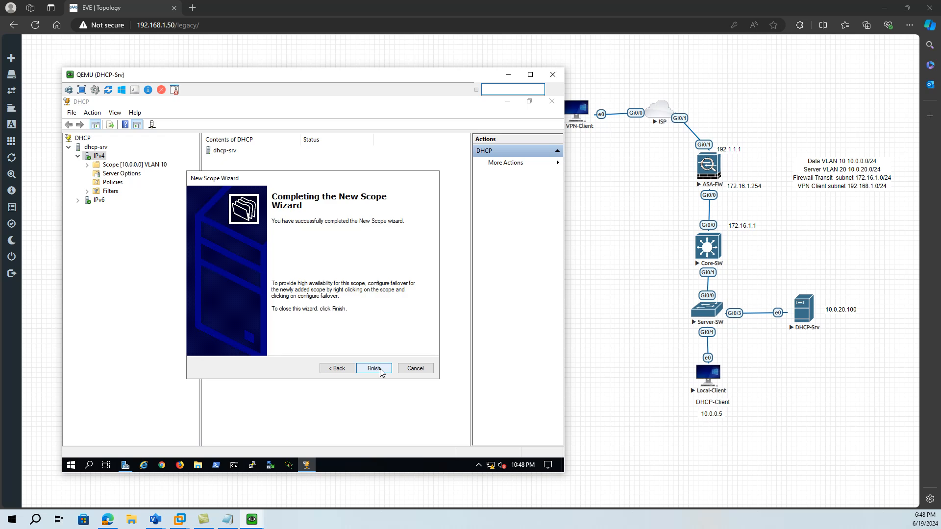
left_click(379, 371)
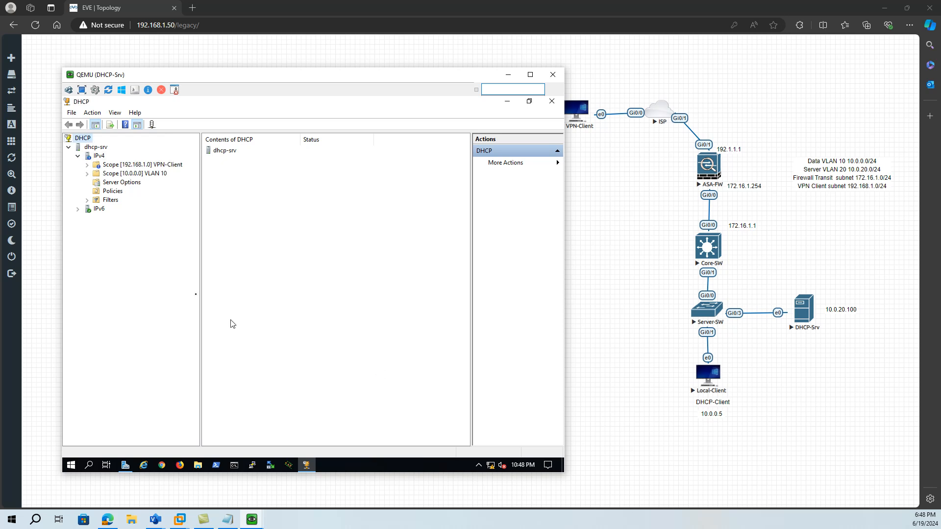
- Refresh the IPv4 node and open the VPN-Client scope's contents
right_click(97, 159)
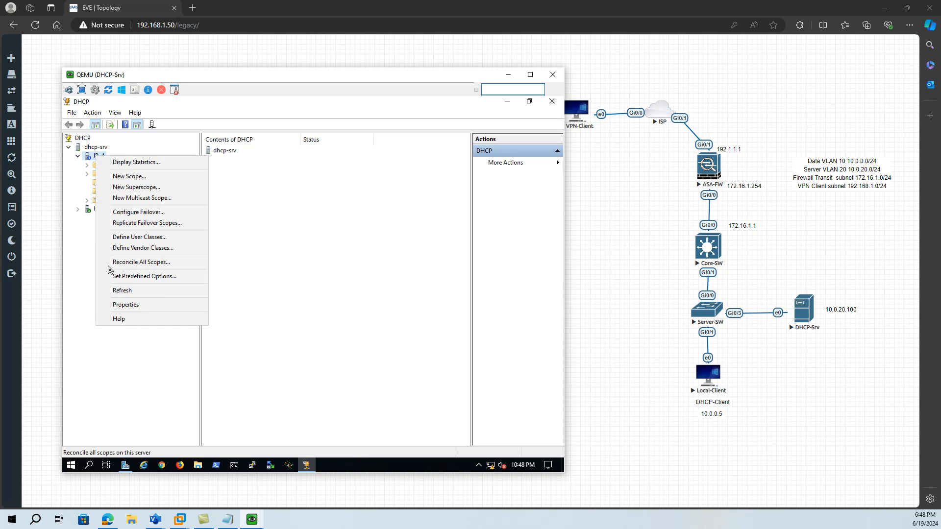
left_click(123, 291)
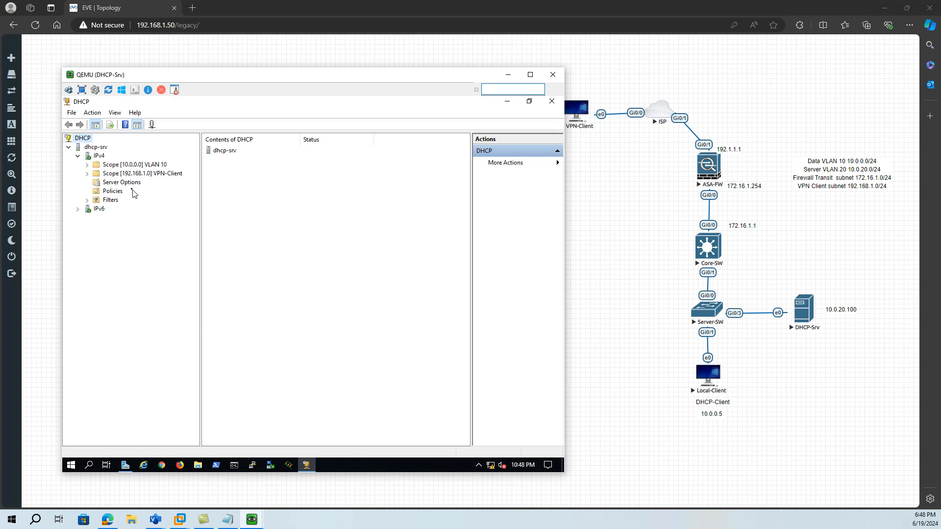
double_click(127, 174)
double_click(126, 175)
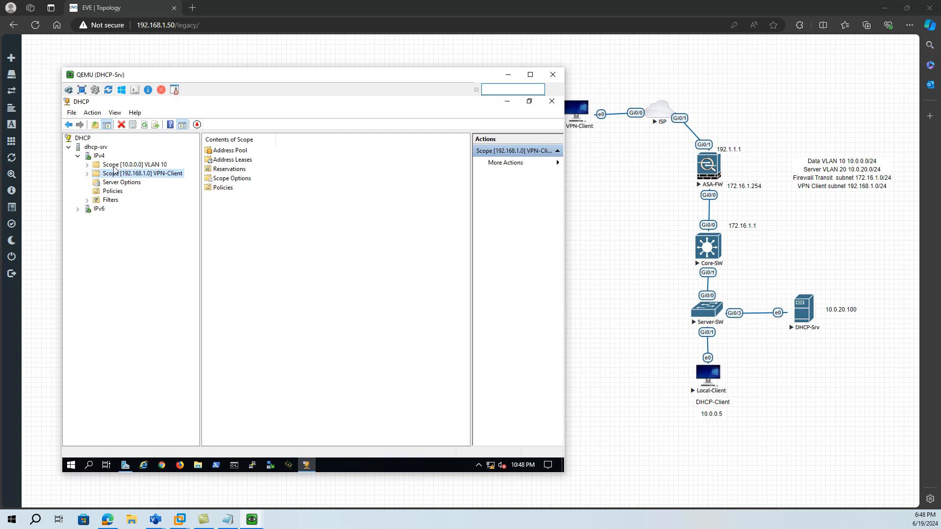
- Review both scopes under the IPv4 node, and minimize the DHCP server console
double_click(113, 177)
double_click(97, 156)
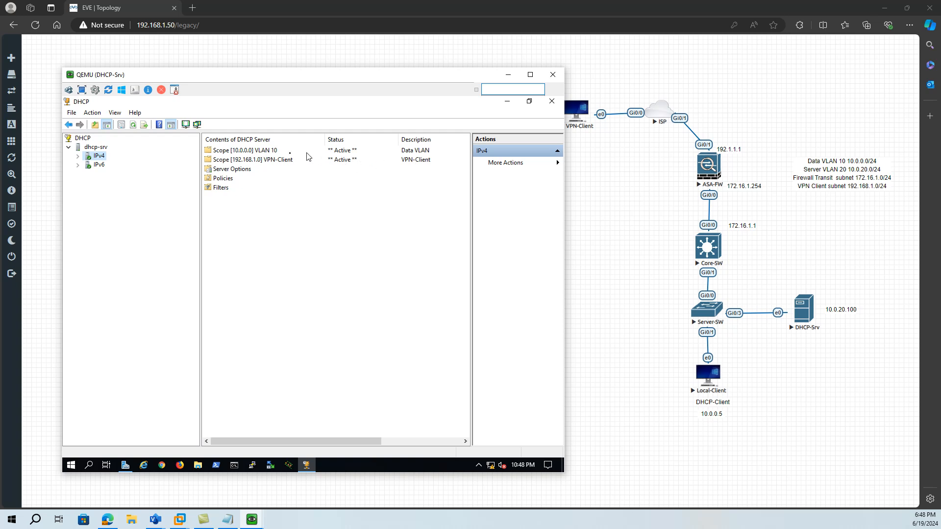
left_click(509, 75)
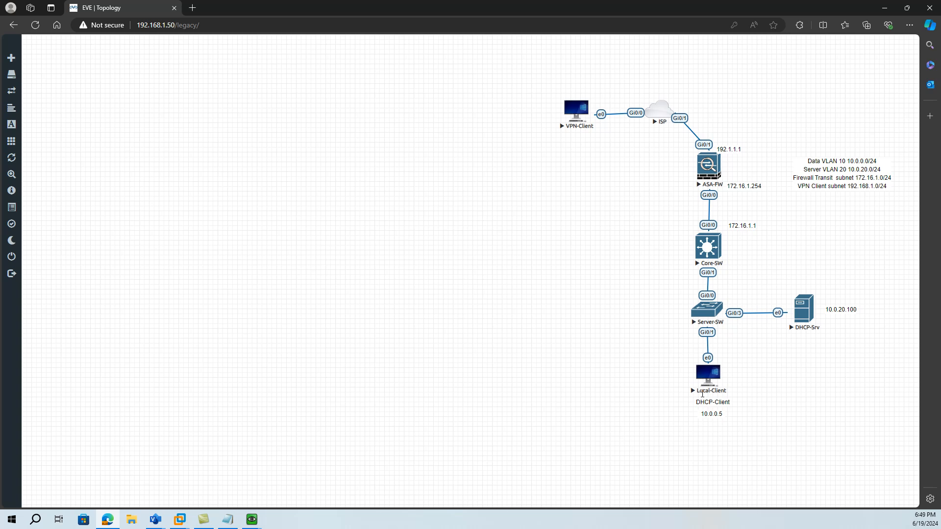
- Open the Local-Client machine's console from the topology and move its window clear of the network nodes
left_click(709, 378)
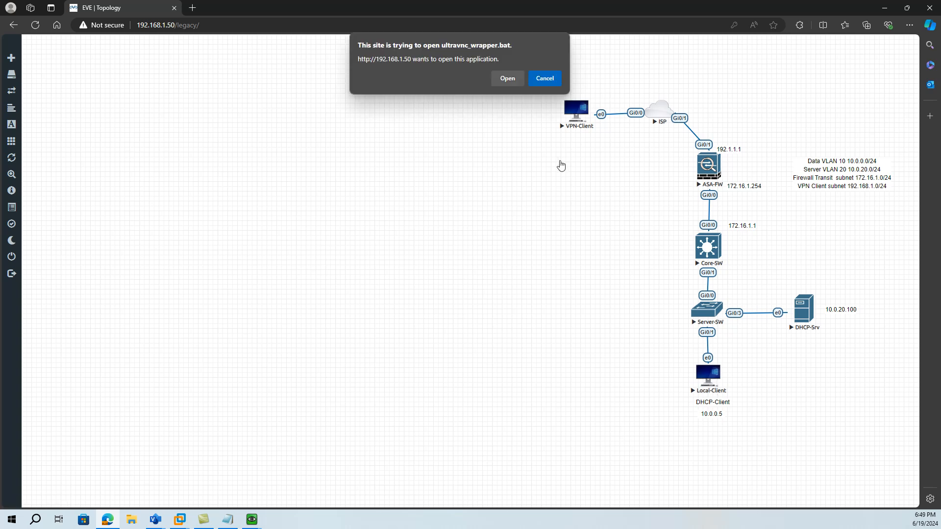
left_click(507, 79)
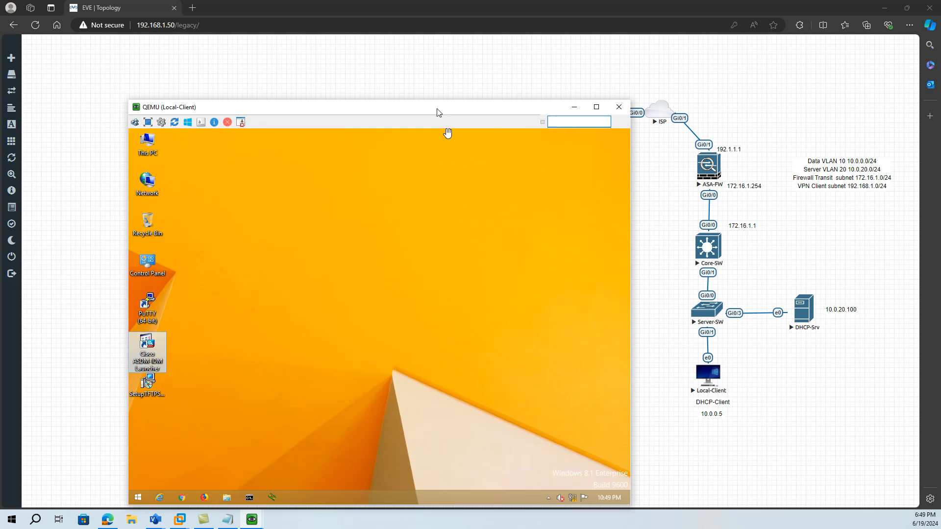
left_click_drag(437, 109, 384, 88)
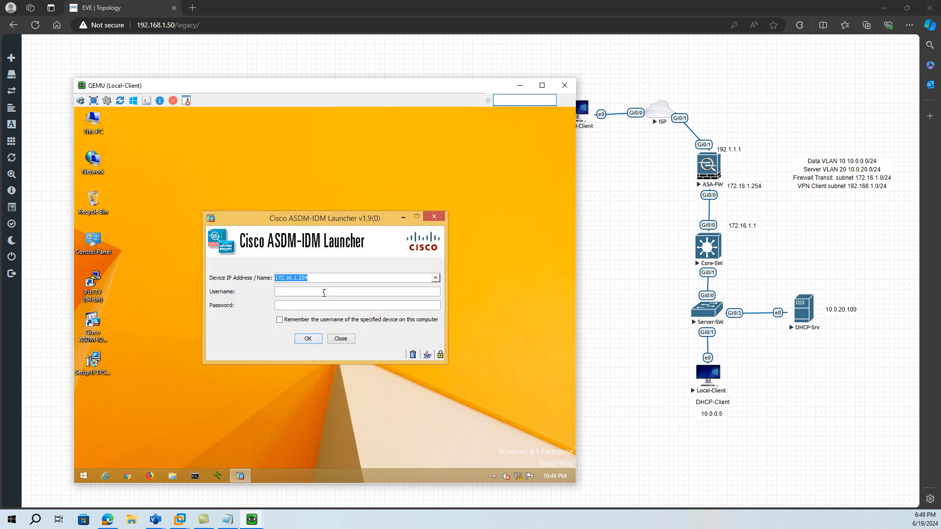
- Log in to the ASA at 172.16.1.254 through the ASDM launcher with the admin username and the account password
left_click(323, 292)
type("•••••")
key("Return")
left_click(401, 321)
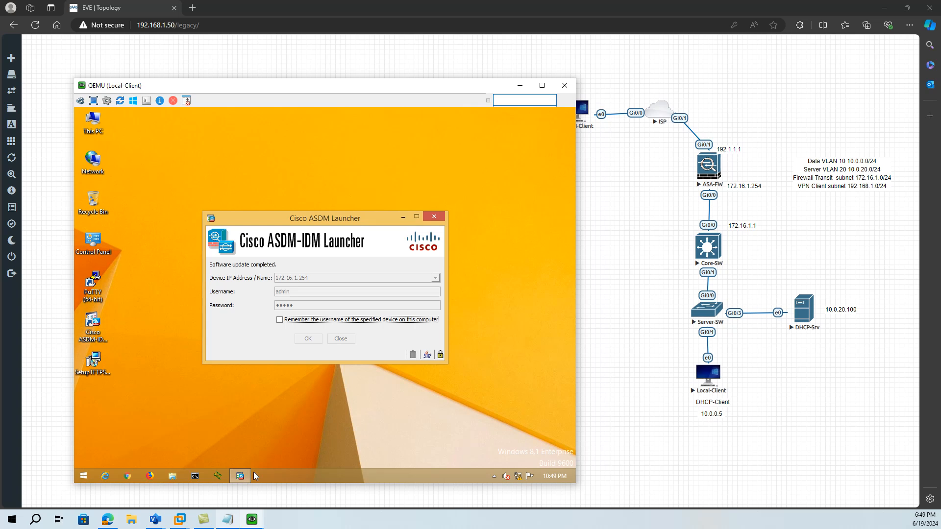
- Check the DHCP scope notes for the firewall task, and dismiss the ASDM login history
left_click(227, 519)
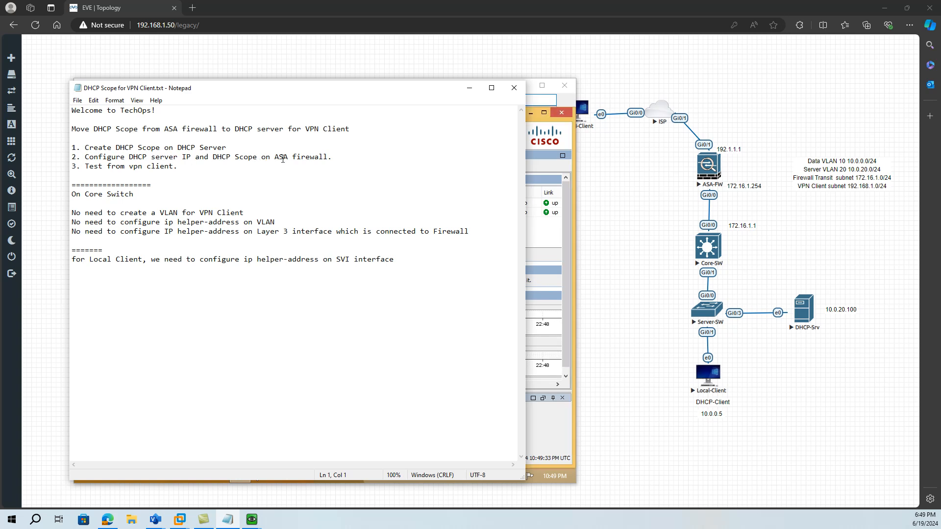
left_click(469, 88)
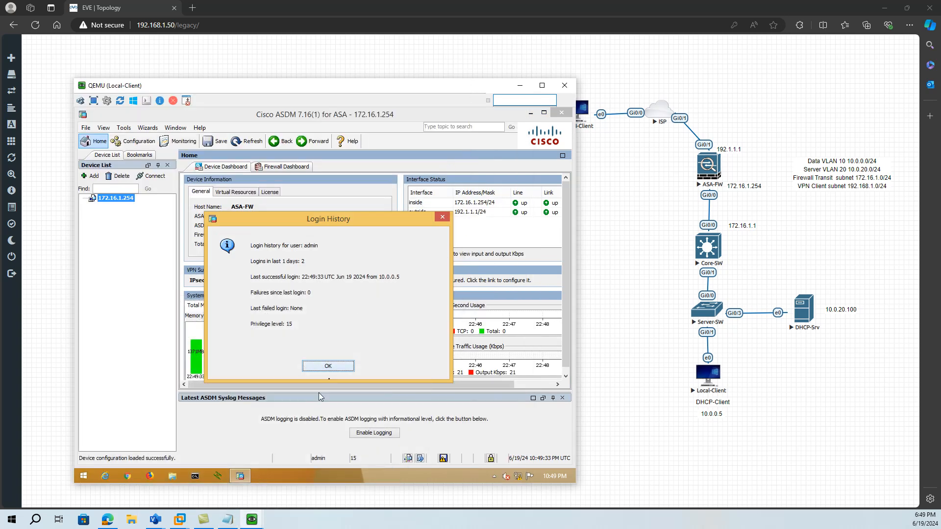
left_click(329, 367)
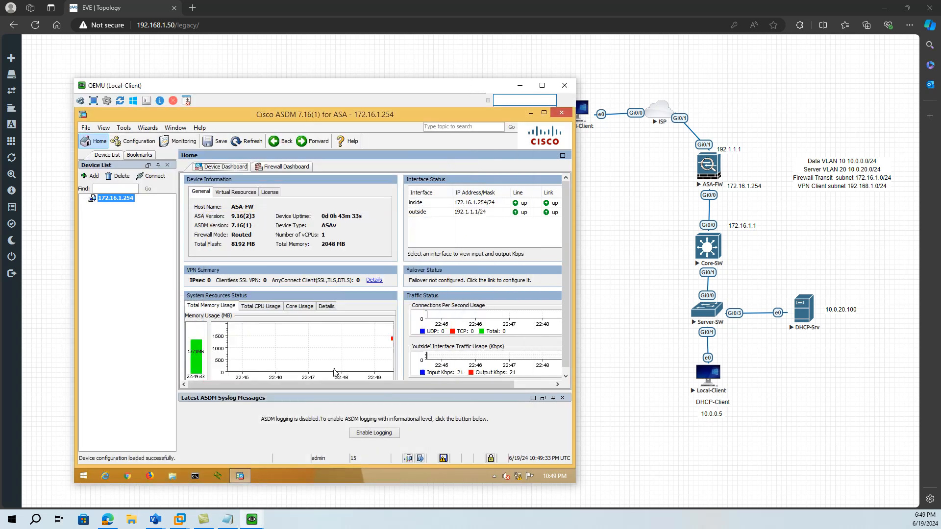
- Open the AnyConnect connection profile for editing in the Remote Access VPN network client access configuration
left_click(148, 146)
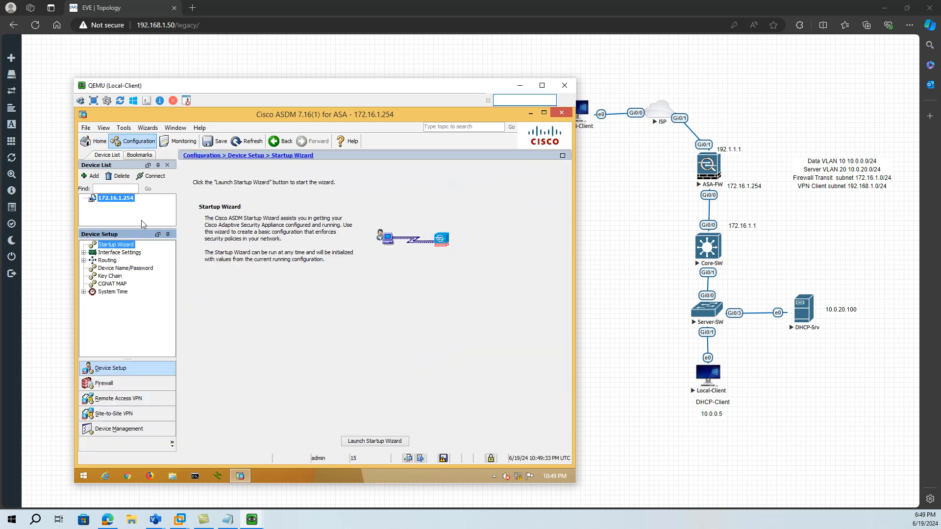
left_click(117, 400)
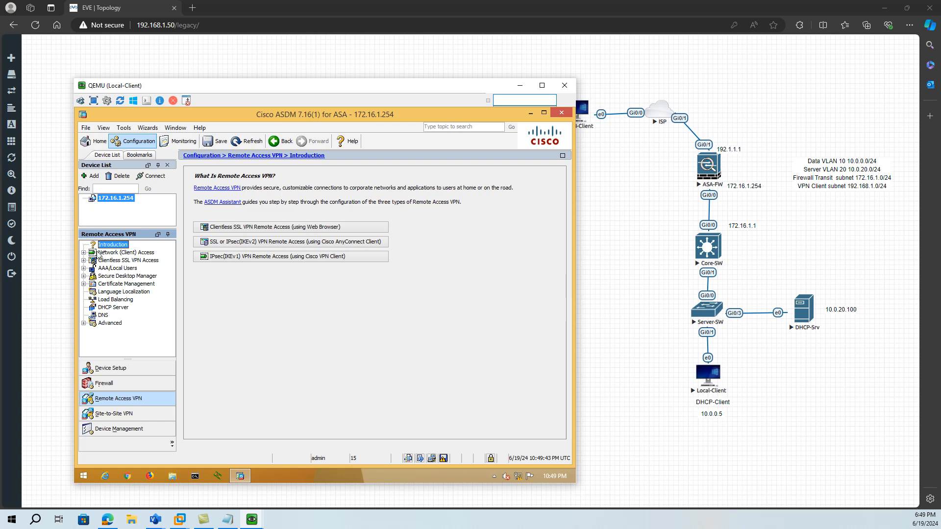
left_click(112, 253)
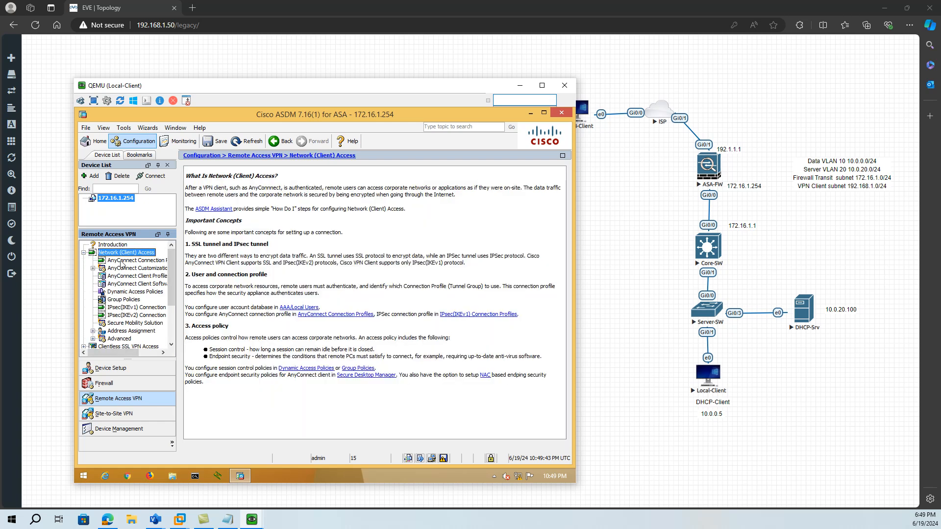
left_click(122, 263)
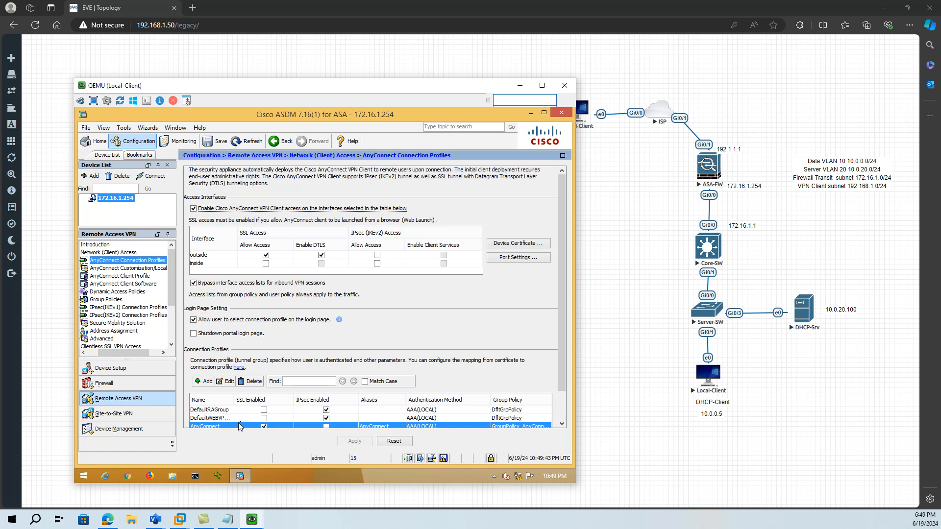
scroll(240, 424, "down", 1)
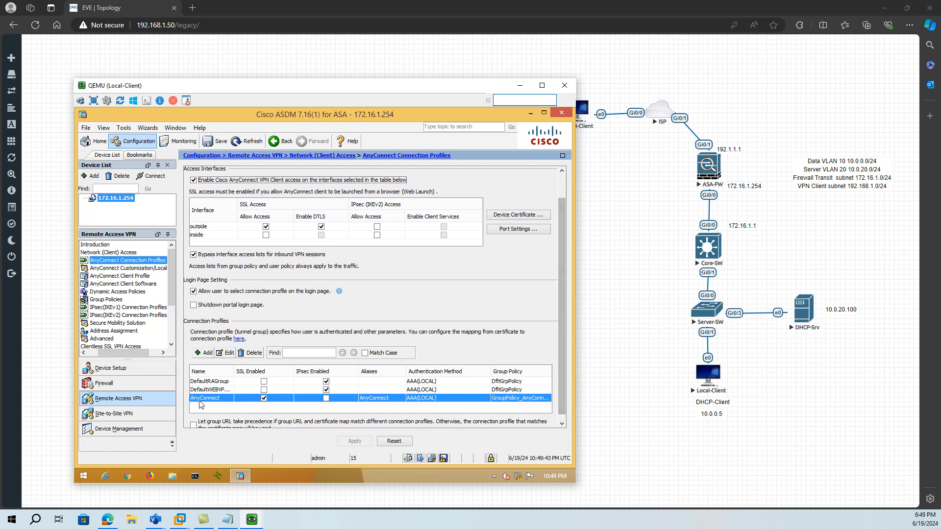
left_click(231, 354)
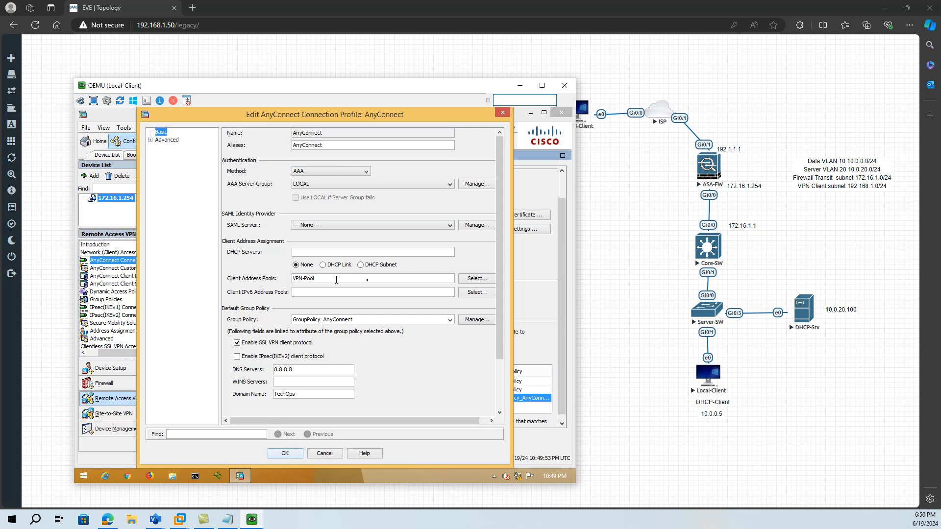
- Remove VPN-Pool from the AnyConnect profile's assigned client address pools
left_click(475, 279)
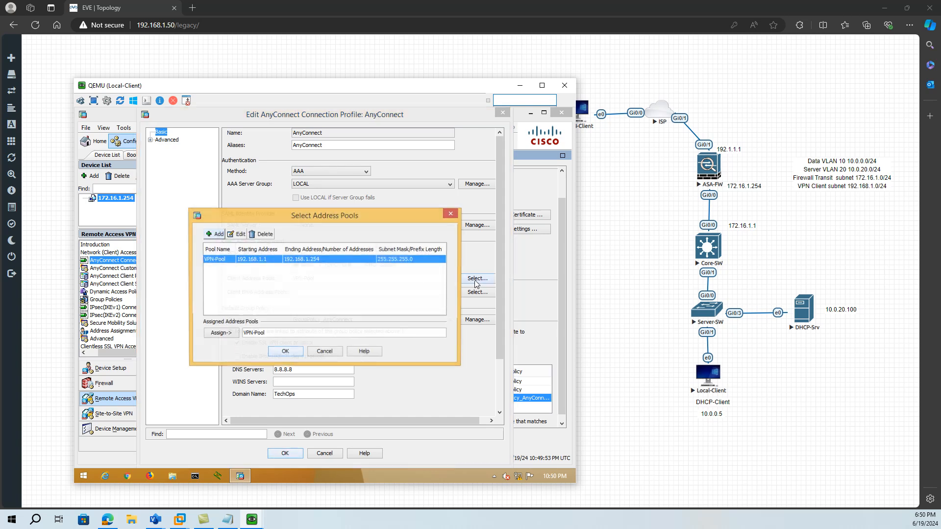
left_click(270, 333)
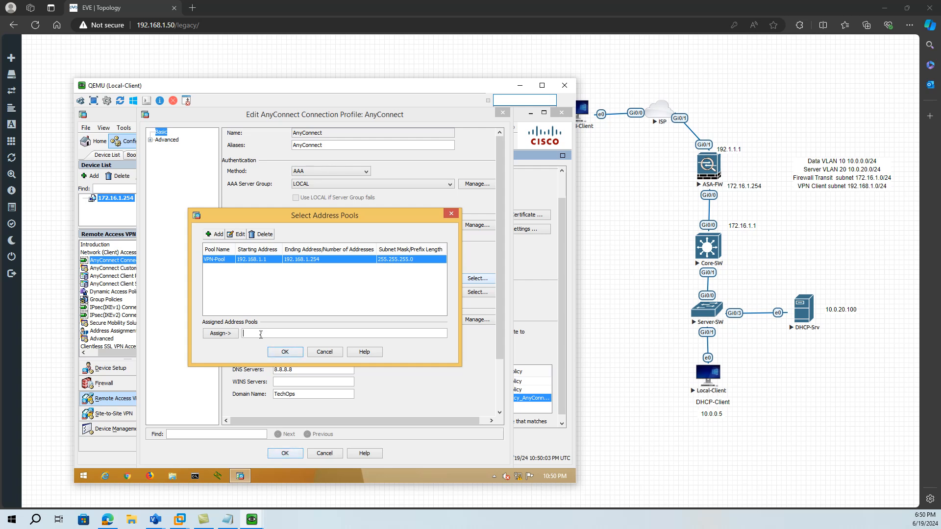
left_click(293, 354)
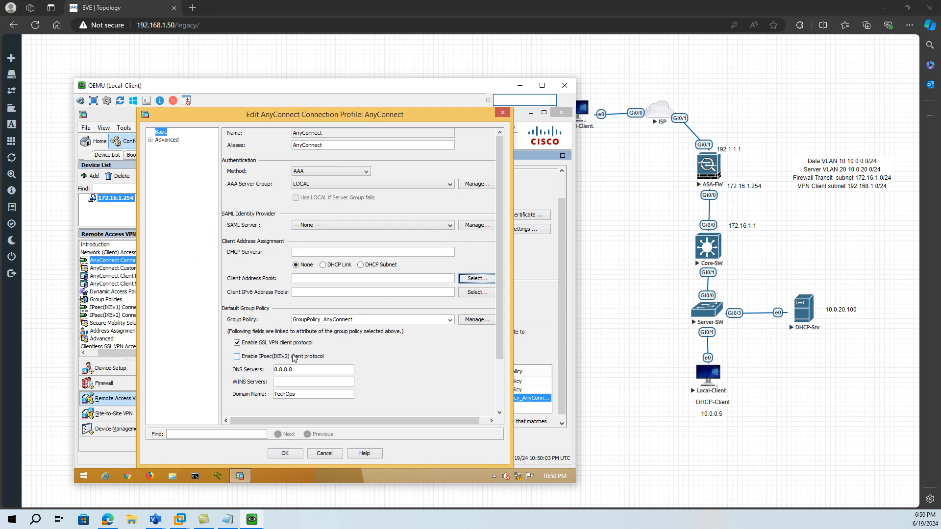
- Set the AnyConnect profile's DHCP server to 10.0.20.100
left_click(307, 251)
scroll(307, 252, "down", 1)
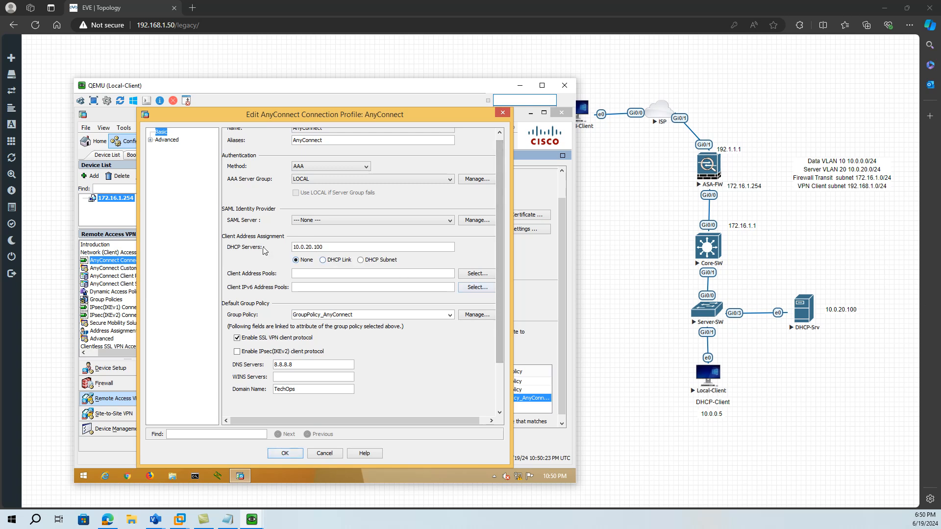
left_click(380, 249)
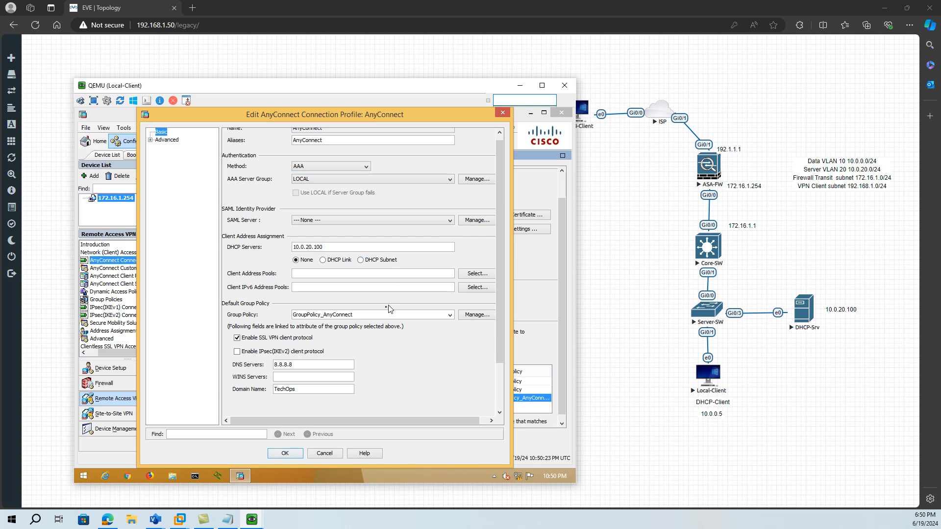
- Stop inheriting the DHCP scope in GroupPolicy_AnyConnect and set it to 192.168.1.0
left_click(477, 316)
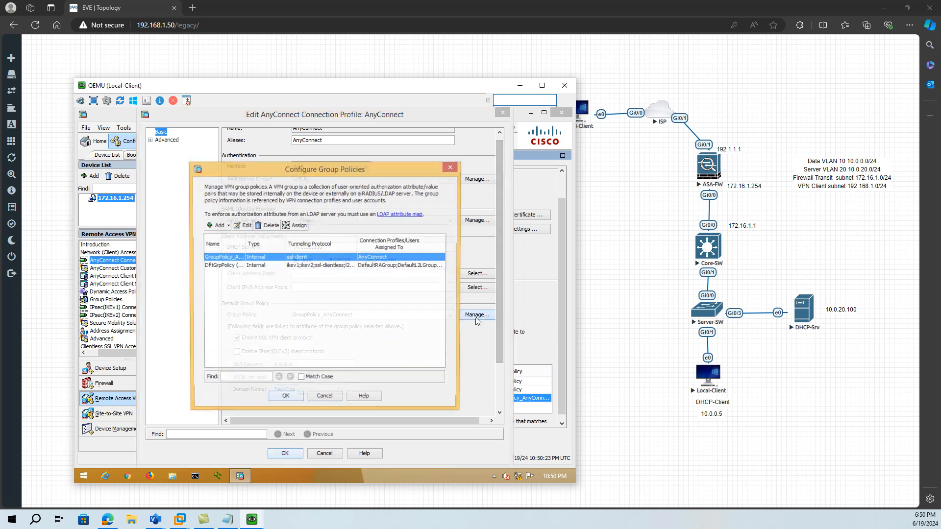
left_click(246, 226)
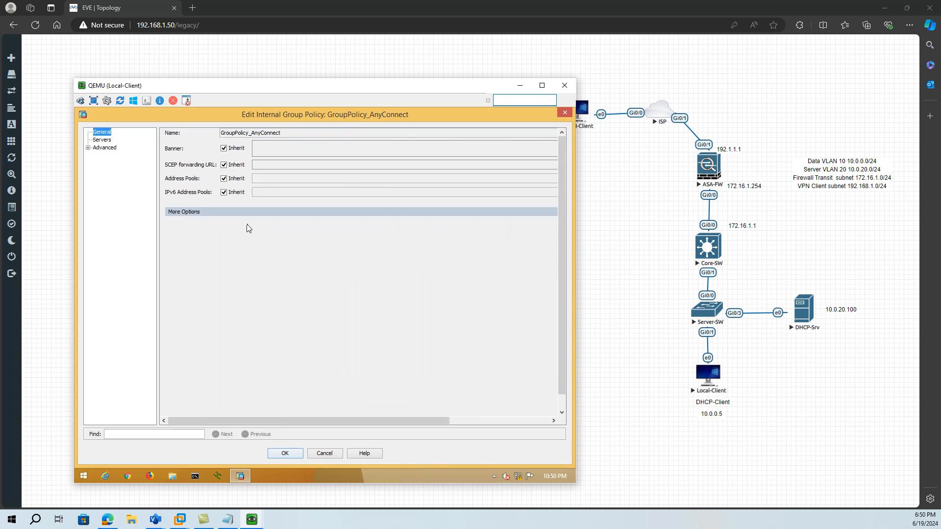
left_click(102, 141)
left_click(182, 177)
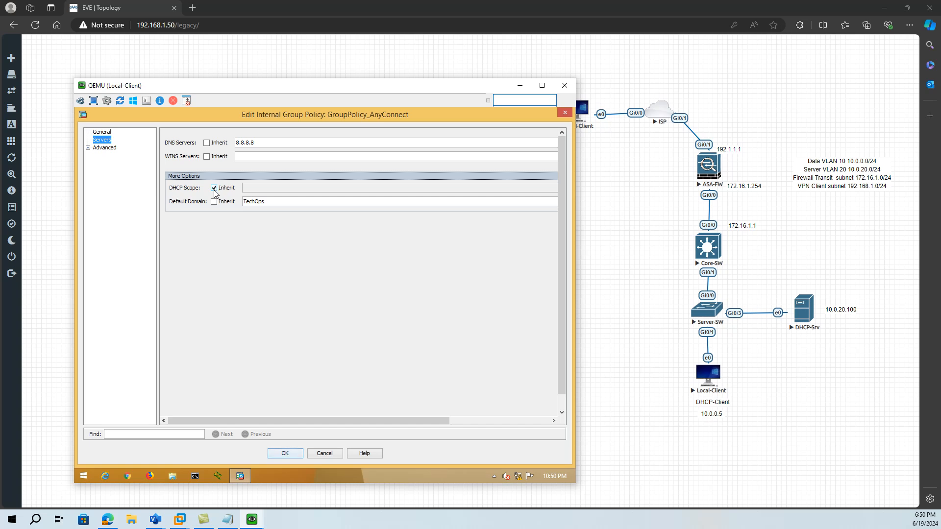
left_click(214, 188)
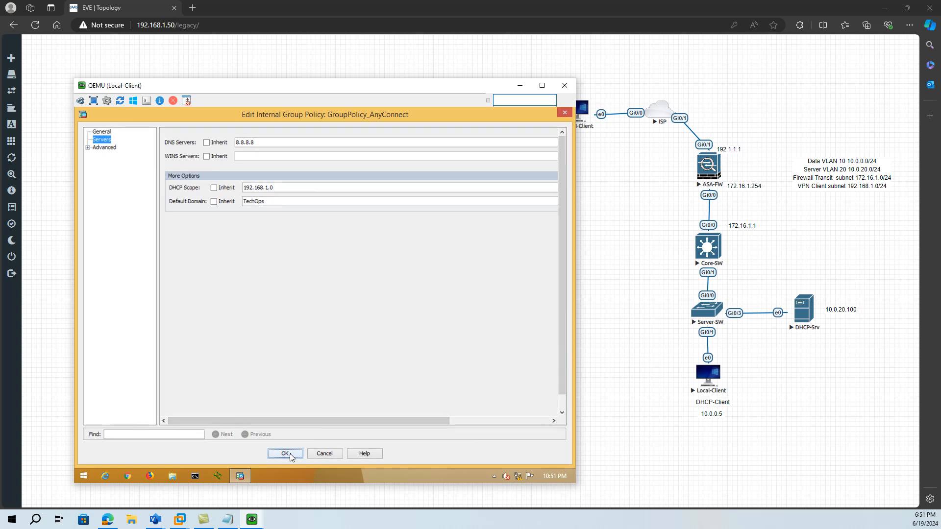
left_click(290, 454)
left_click(285, 399)
- Confirm the edited AnyConnect profile, apply the configuration to the firewall, and minimize the Local-Client console
left_click(289, 454)
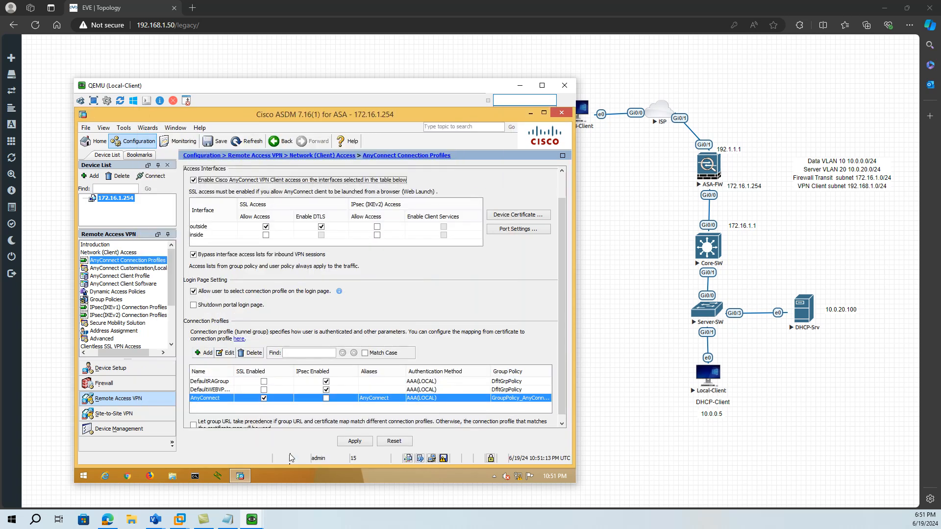
left_click(355, 447)
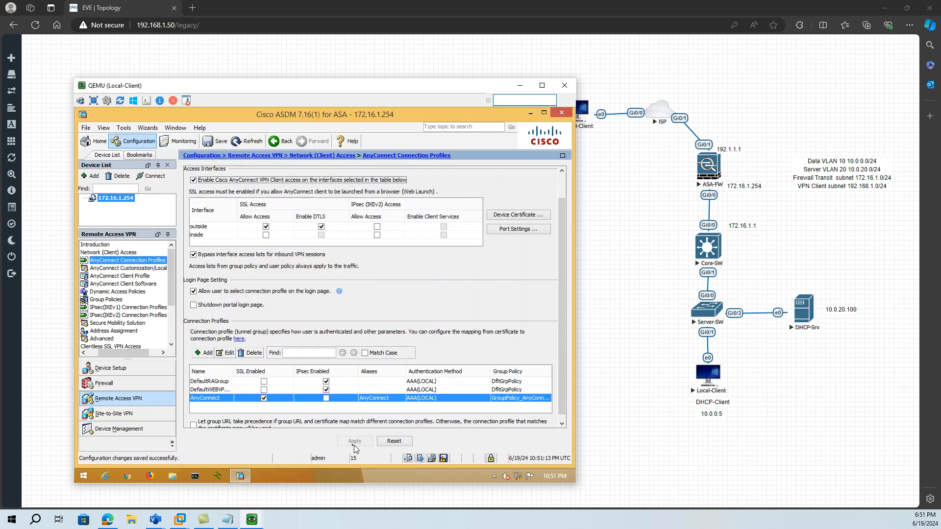
left_click(520, 87)
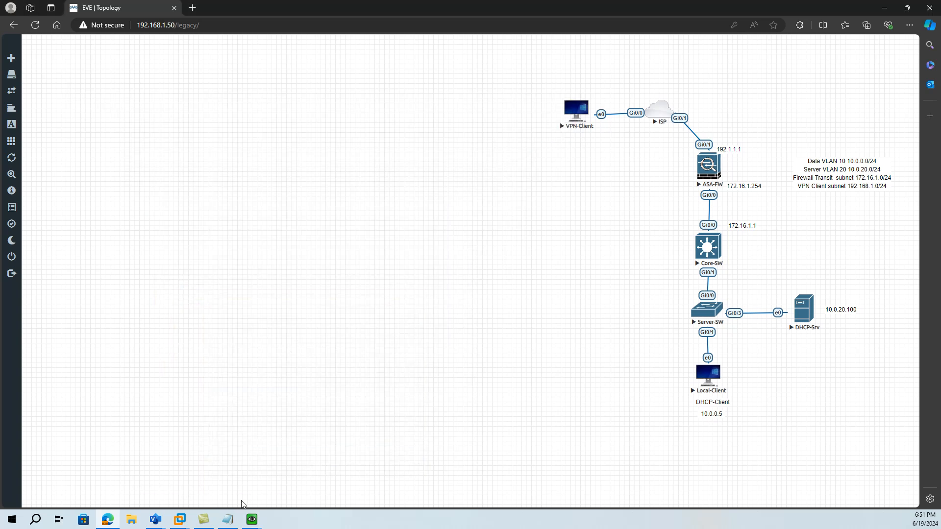
- Check the remaining test task in the notes, and switch to the VPN-Client console
left_click(229, 519)
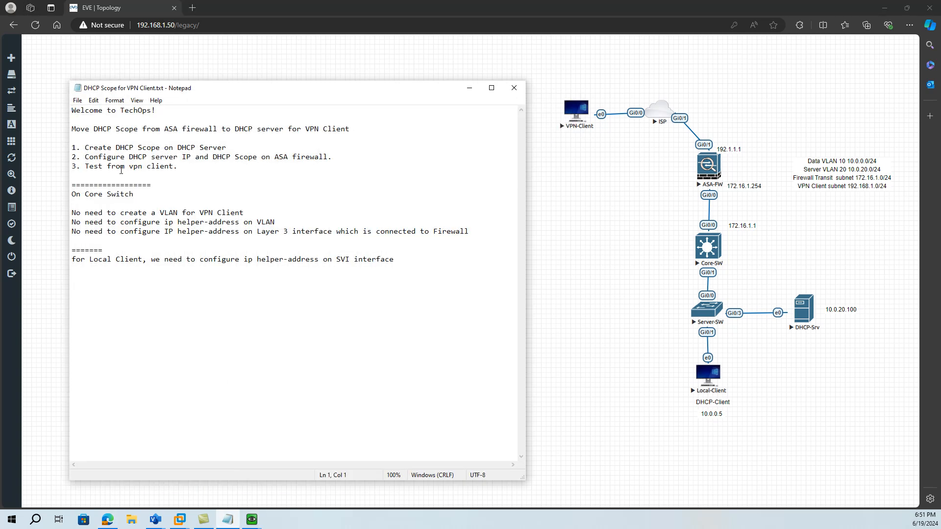
left_click(467, 88)
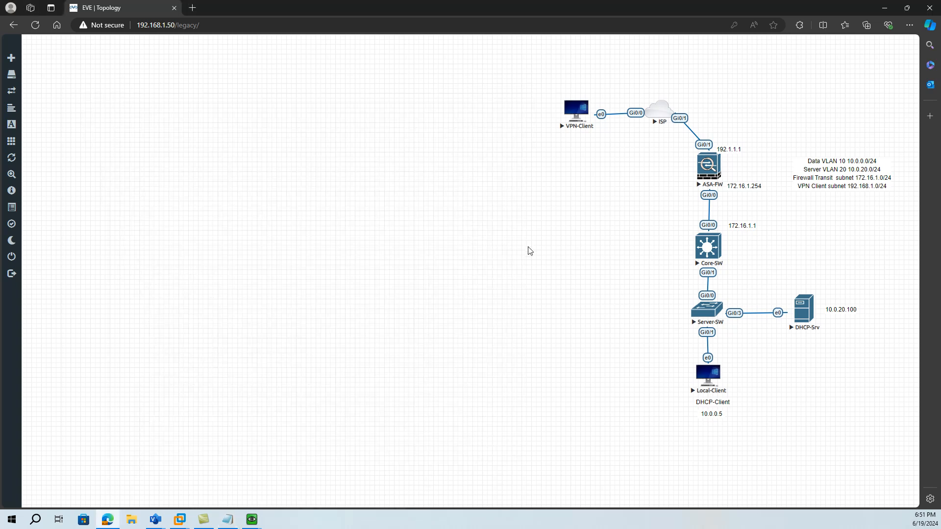
mouse_move(252, 522)
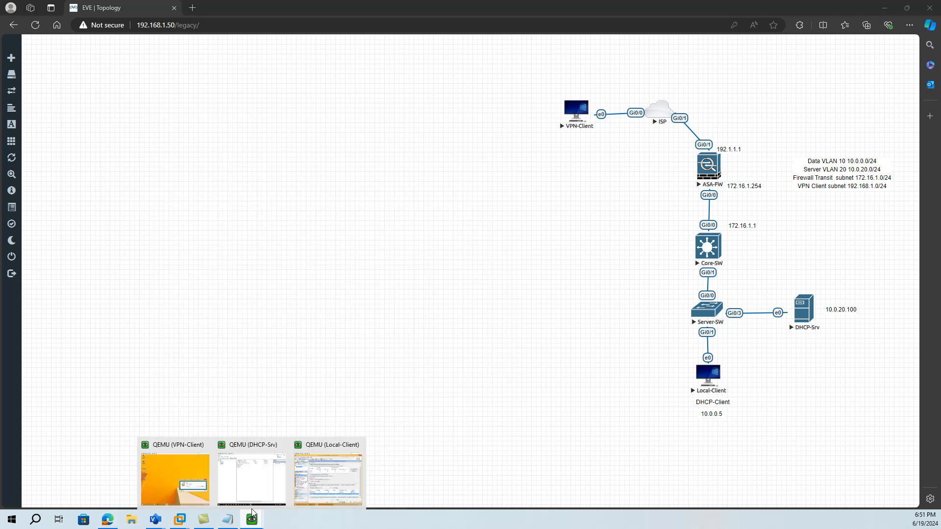
left_click(195, 478)
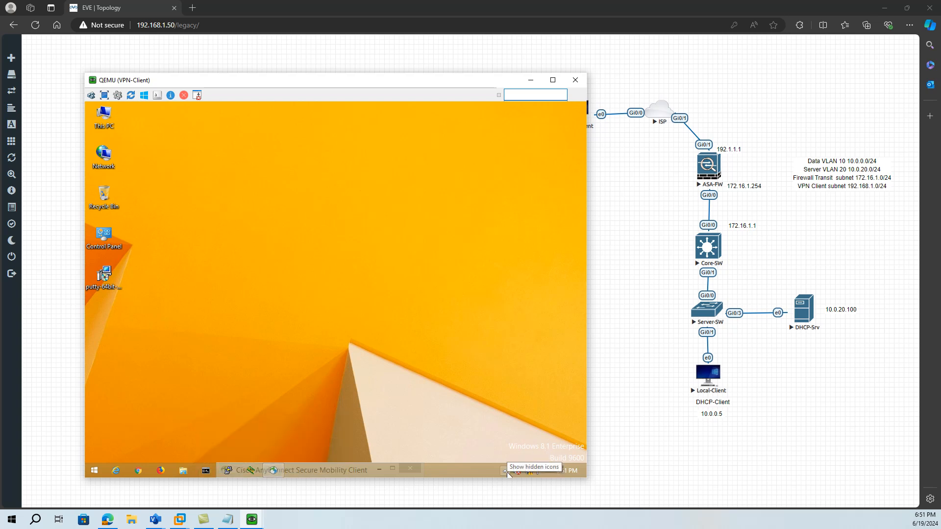
- Try to close the Cisco AnyConnect Secure Mobility Client window hidden behind the VPN client's taskbar
left_click(505, 472)
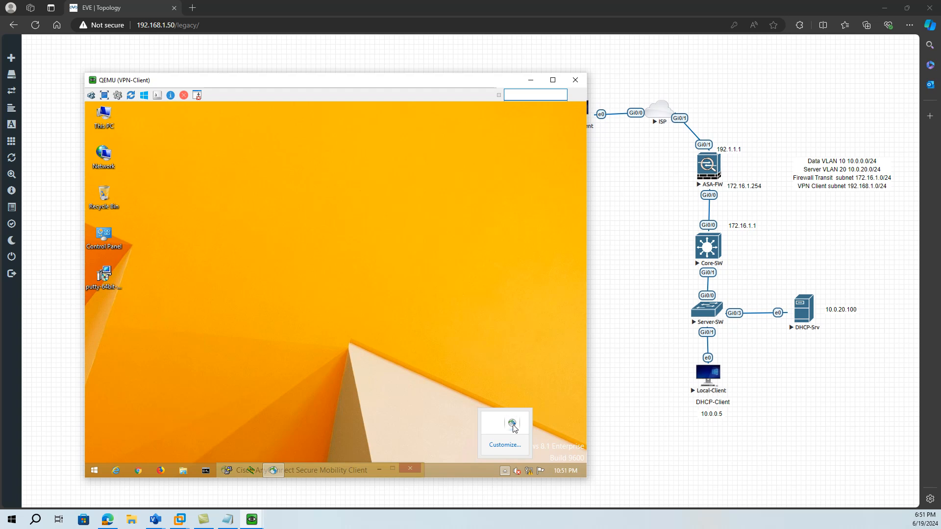
left_click(414, 469)
left_click(415, 470)
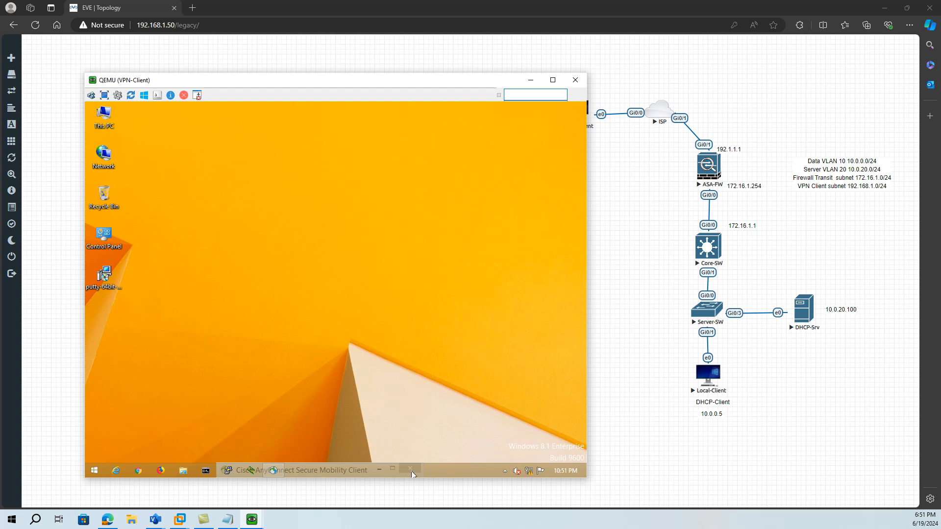
- End the Cisco AnyConnect User Interface task with Task Manager on the VPN client, and close Task Manager
right_click(448, 470)
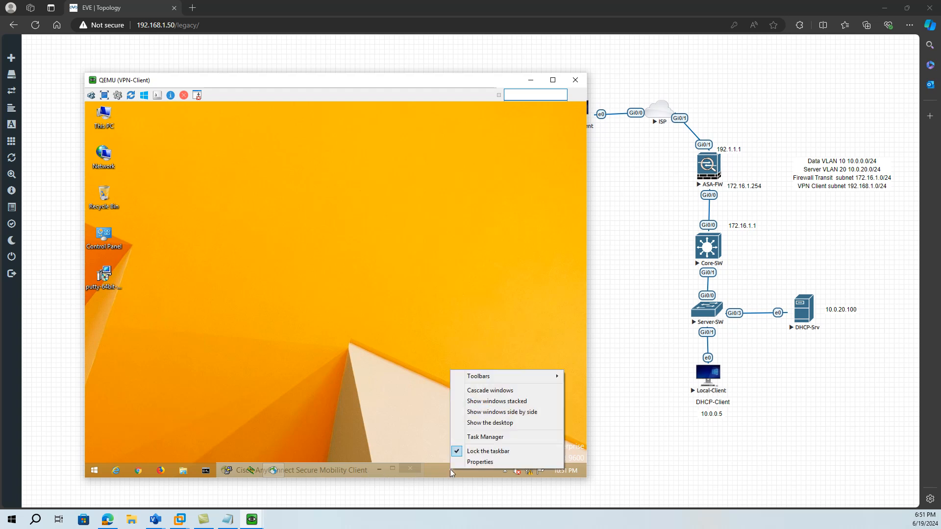
left_click(484, 436)
left_click(185, 194)
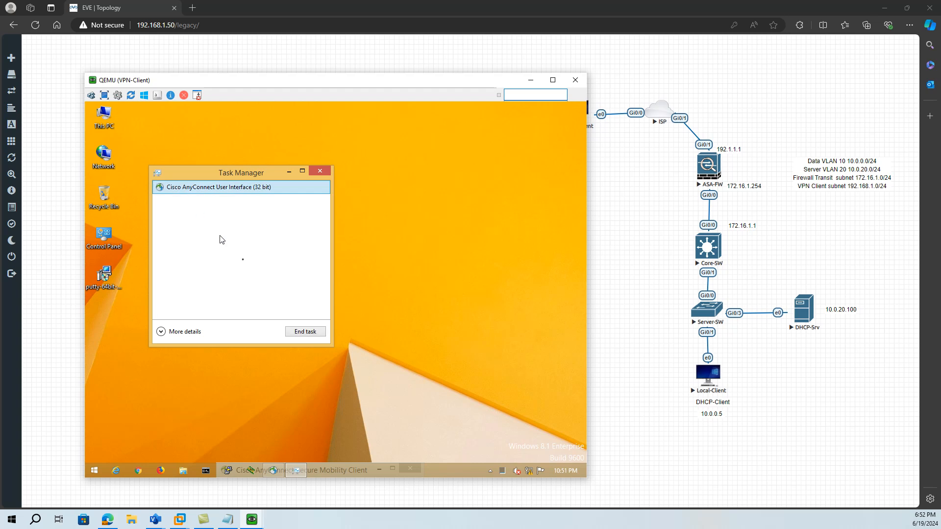
left_click(311, 331)
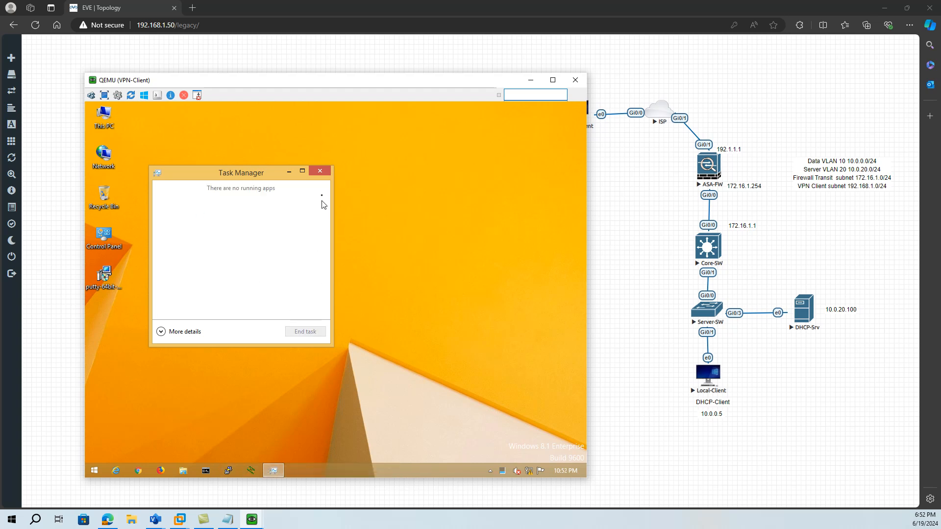
left_click(320, 171)
- Search for AnyConnect on the VPN client and launch Cisco AnyConnect Secure Mobility Client
left_click(505, 471)
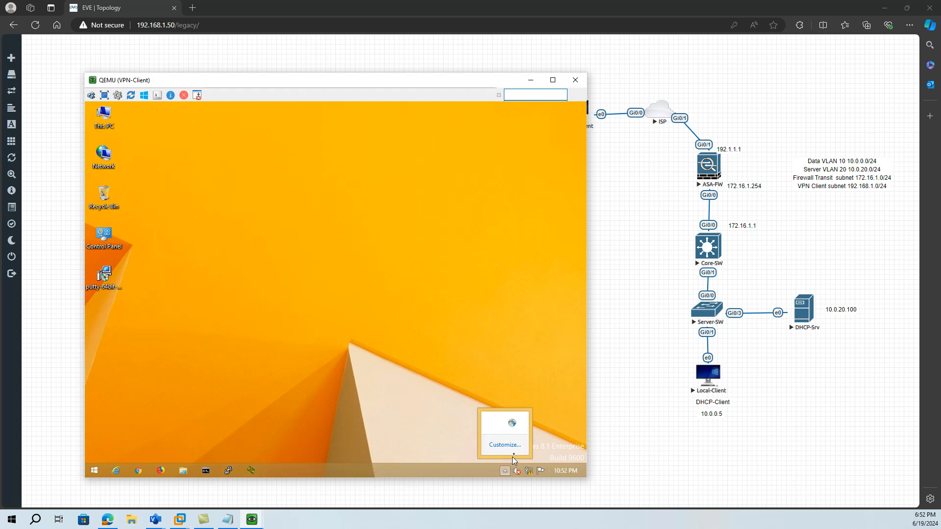
left_click(98, 472)
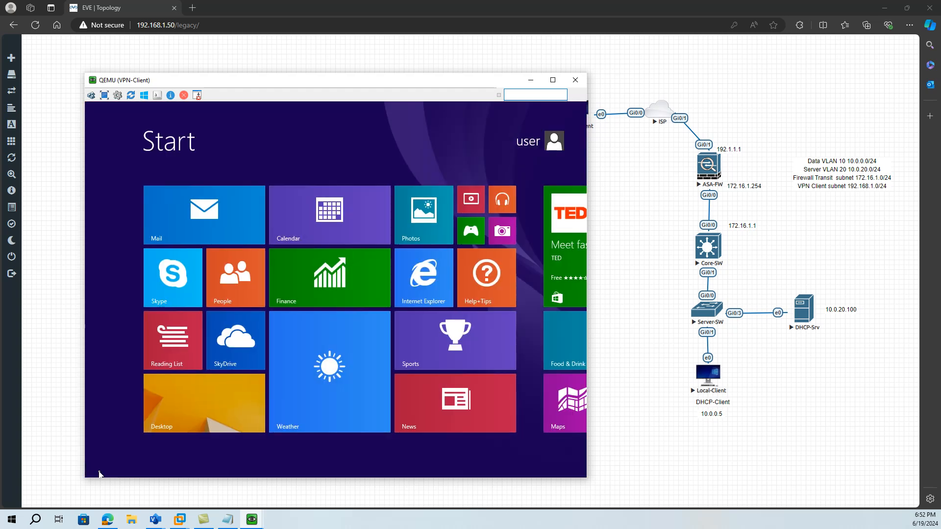
type("an")
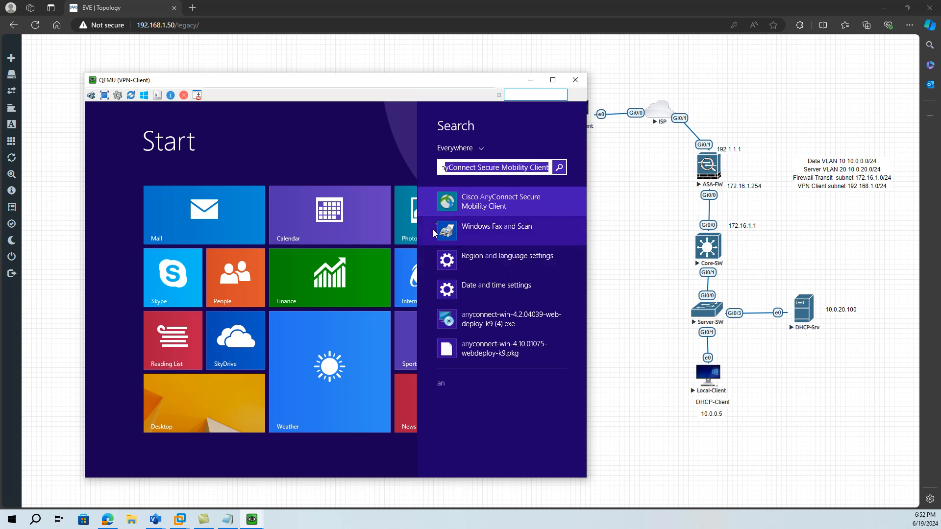
left_click(486, 198)
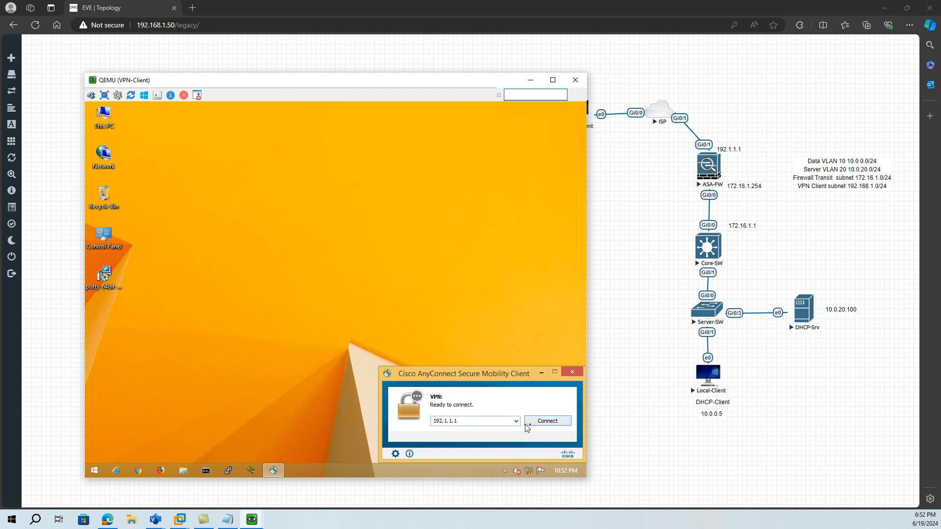
- Connect the VPN to 192.1.1.1, accept the untrusted certificate, and log in with the account password
left_click(547, 423)
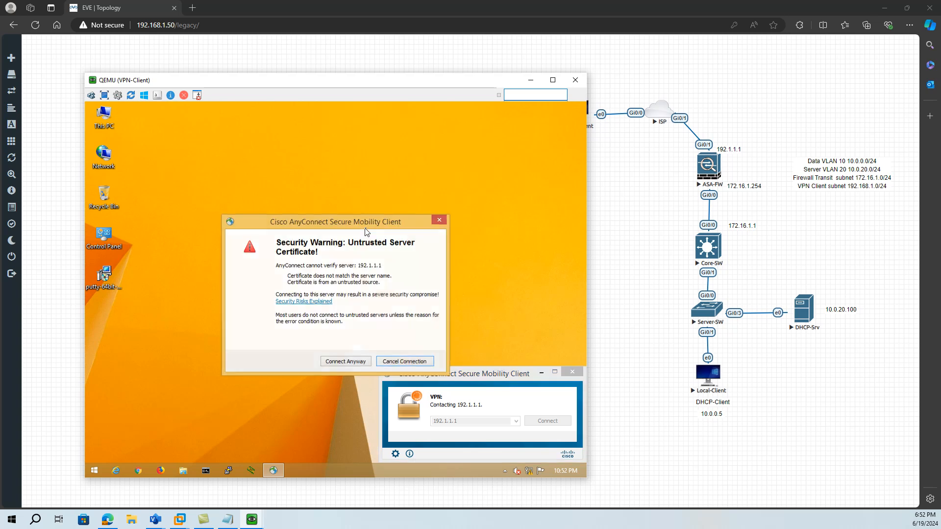
left_click(345, 362)
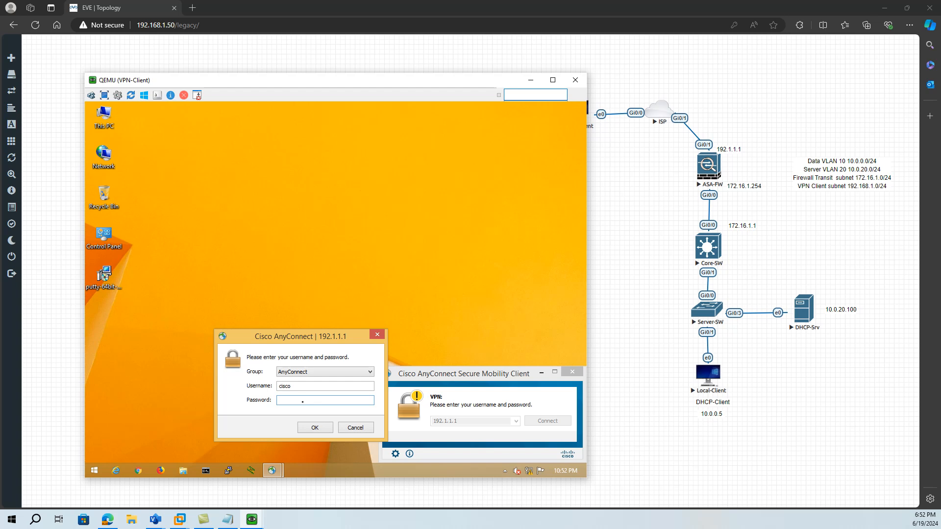
type("isco12")
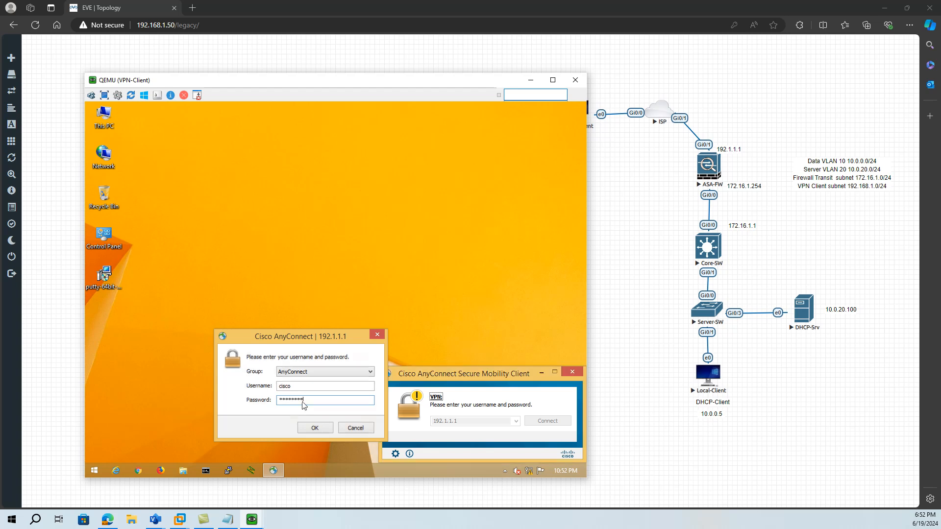
key("Return")
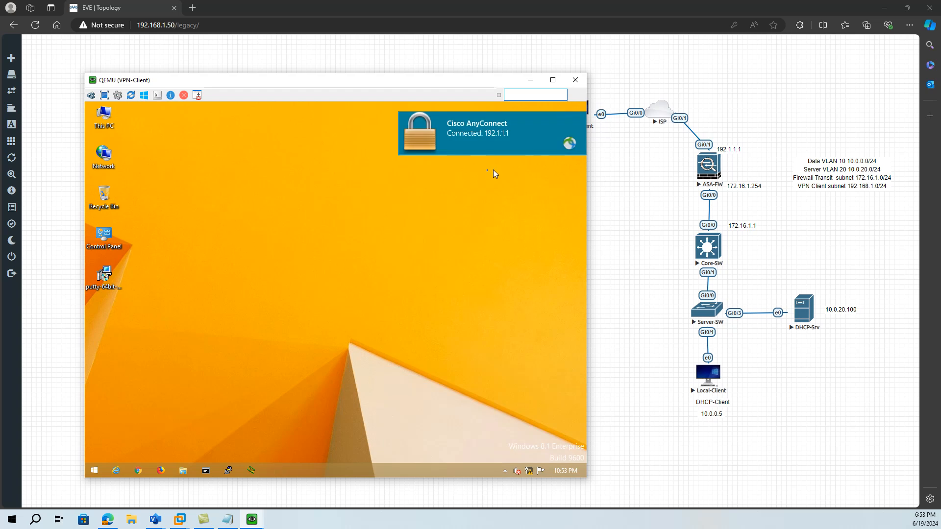
- Run ipconfig in Command Prompt to check the VPN client's assigned address, and minimize the VPN-Client console
left_click(206, 471)
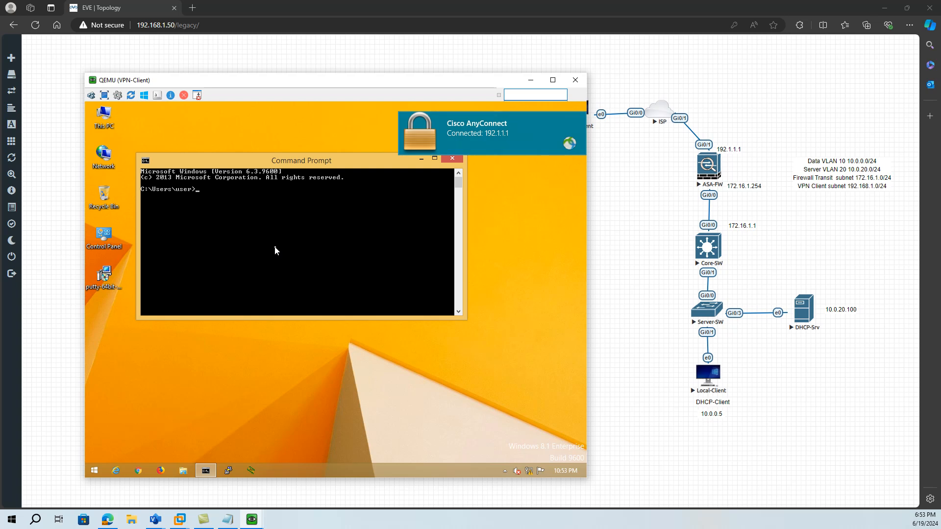
type("ipconfig")
key("Return")
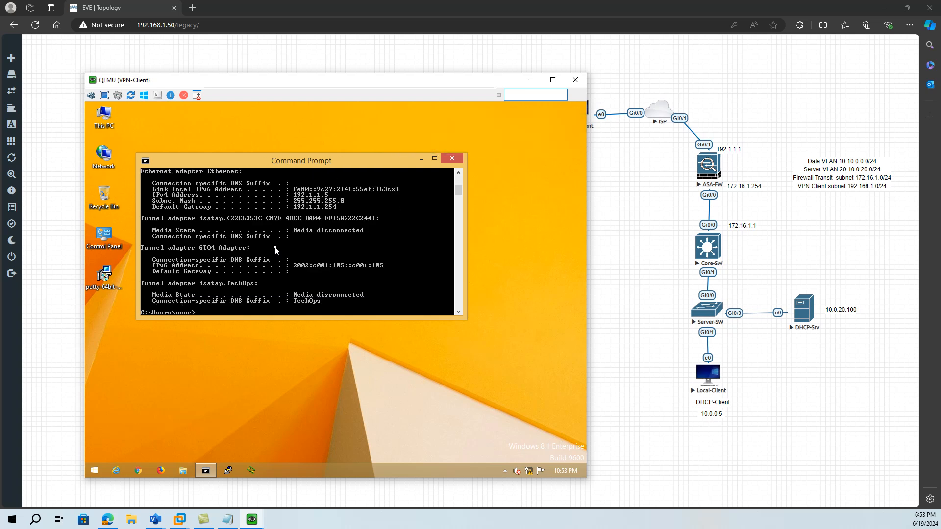
scroll(309, 234, "up", 5)
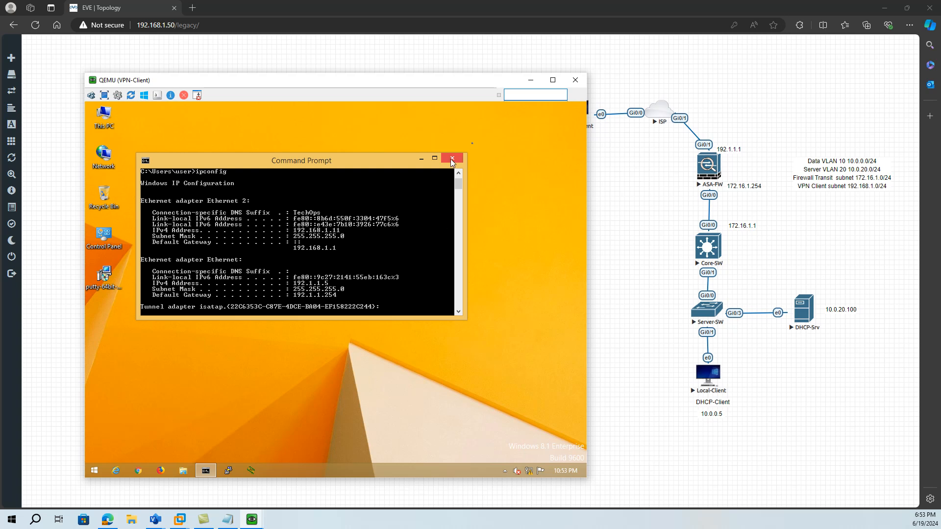
left_click(530, 80)
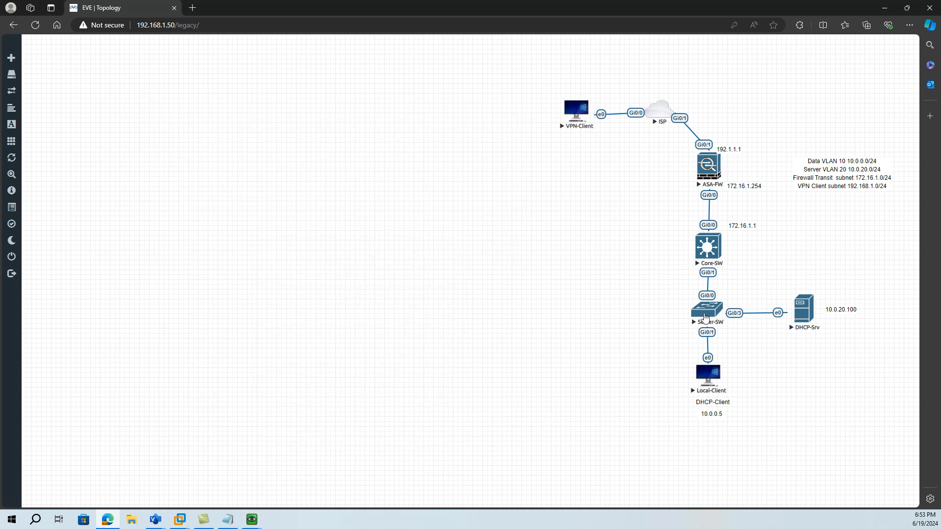
- Check the address leases of the 192.168.1.0 VPN-Client scope on DHCP-Srv, and minimize its console
mouse_move(260, 520)
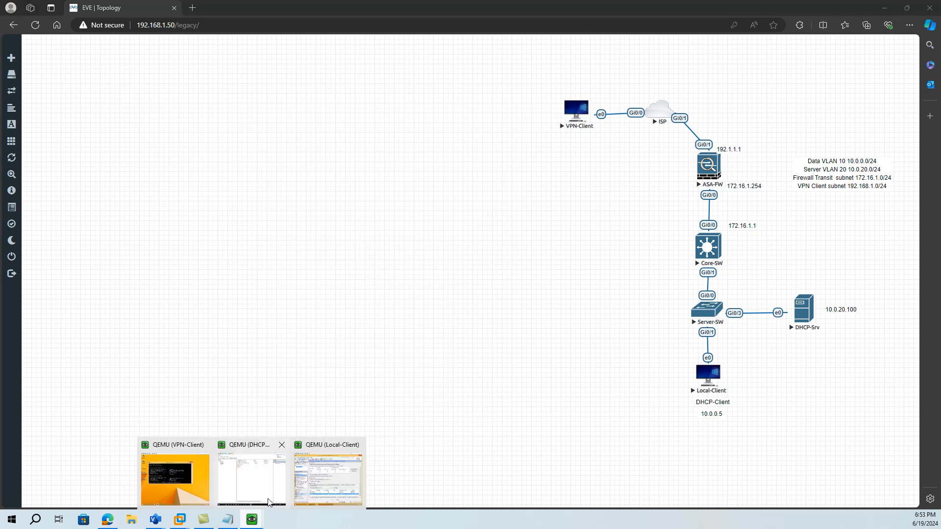
left_click(257, 482)
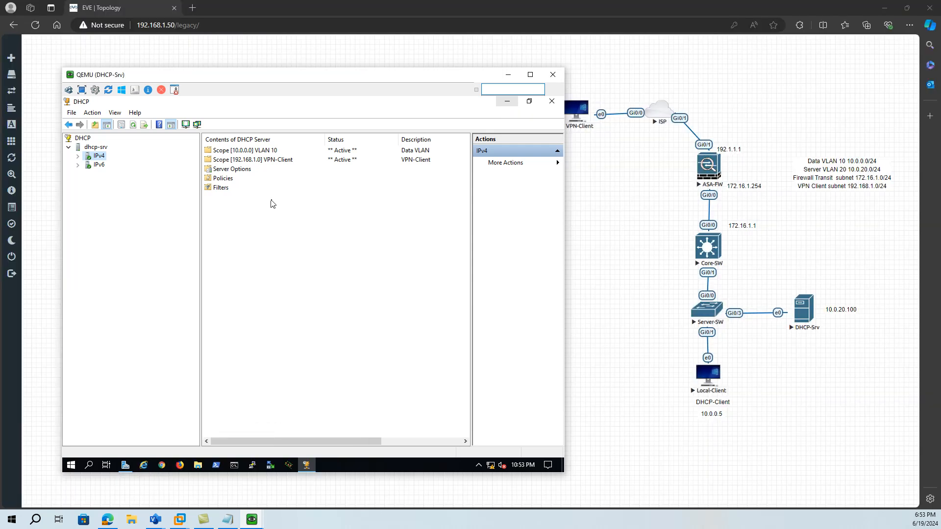
left_click(77, 156)
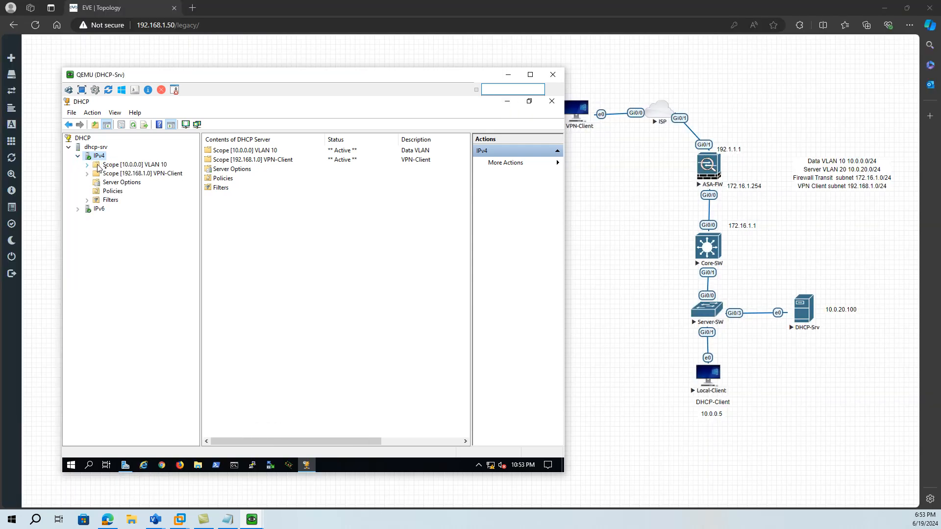
left_click(129, 174)
left_click(87, 174)
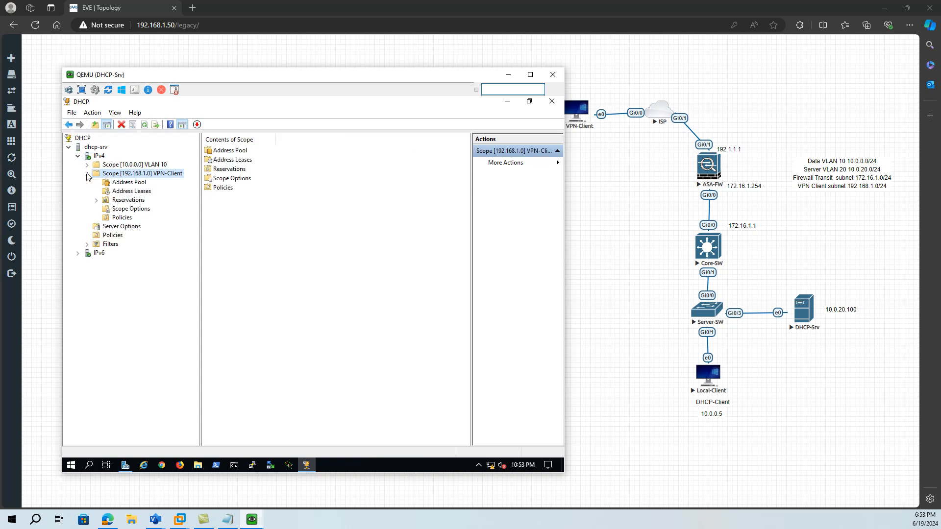
left_click(137, 192)
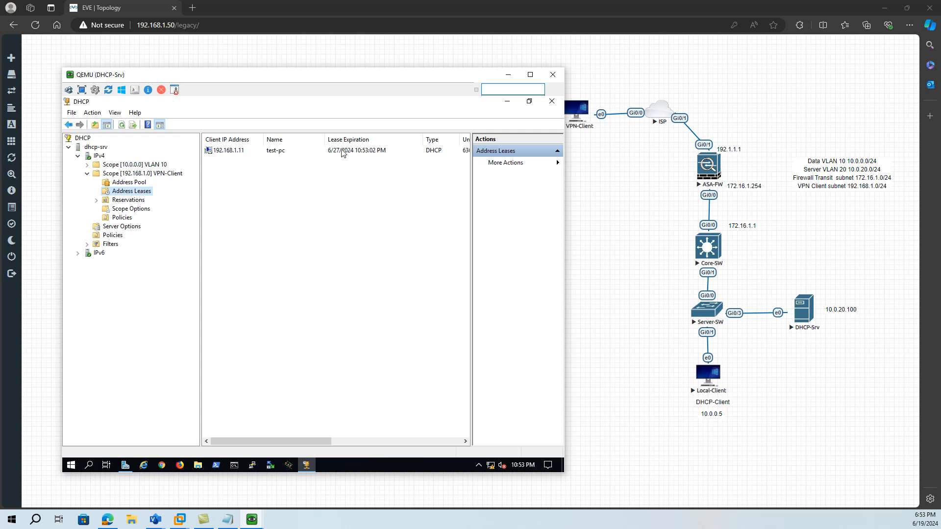
left_click(508, 74)
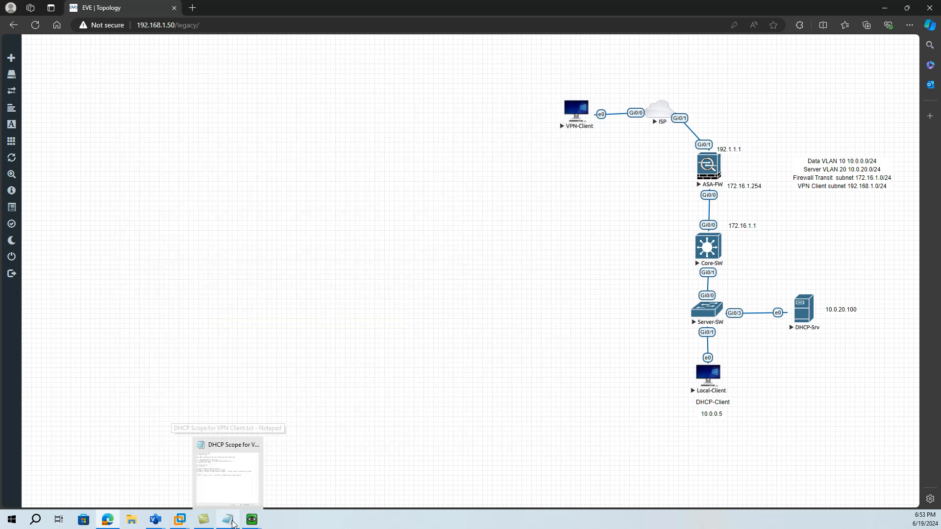
- Review the core switch and helper-address notes in DHCP Scope for VPN Client.txt, and cancel the unintended Server-SW console launch
left_click(232, 523)
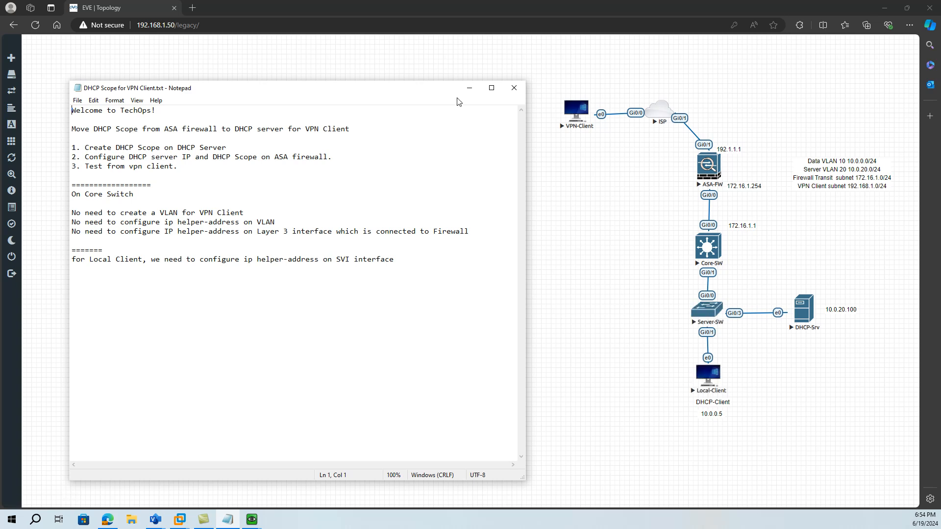
left_click(713, 314)
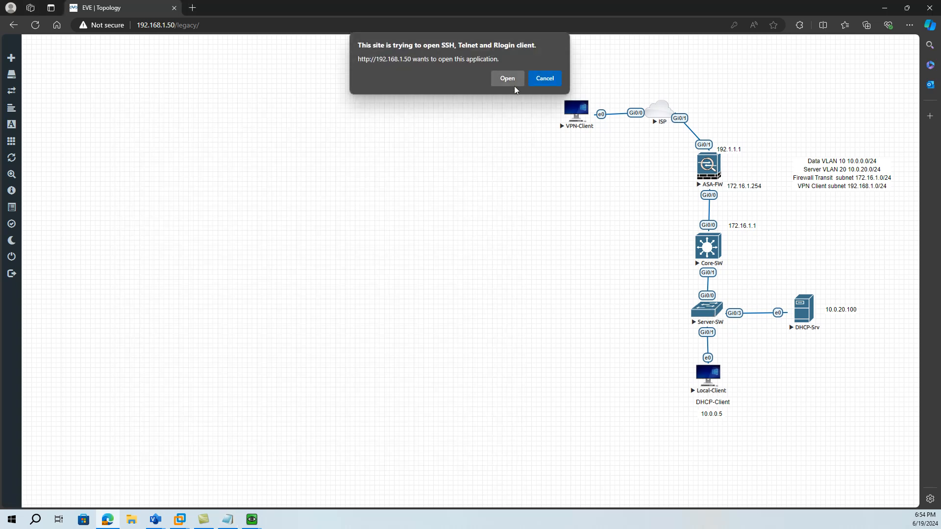
left_click(545, 79)
- Open the Core-SW console and enter privileged mode with the en command
left_click(708, 249)
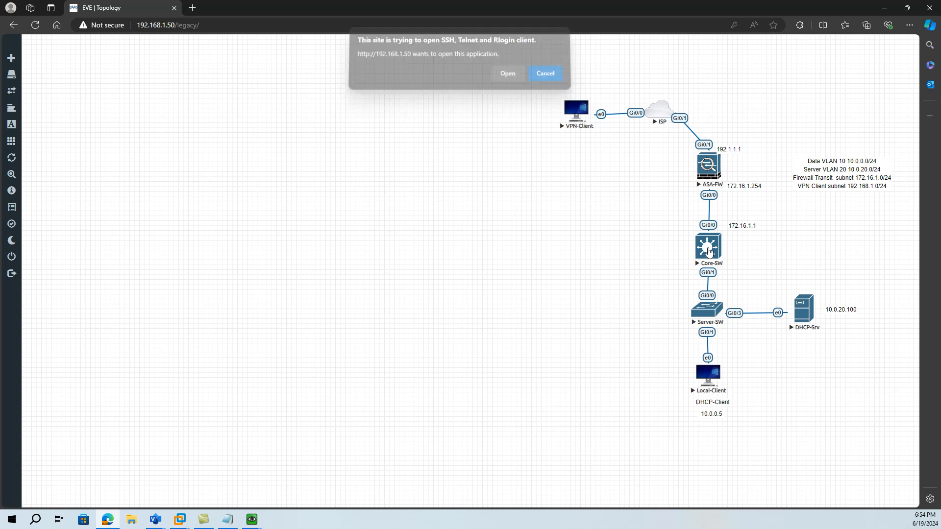
left_click(510, 77)
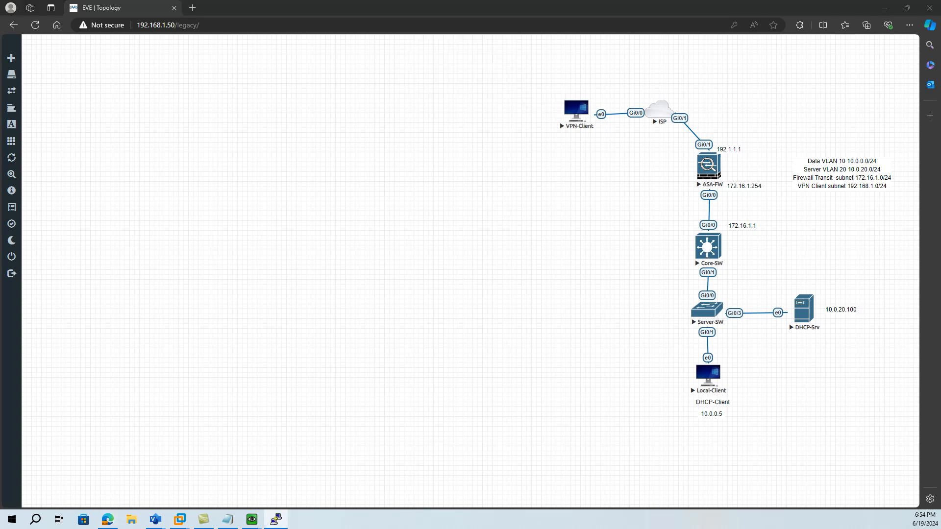
left_click(484, 176)
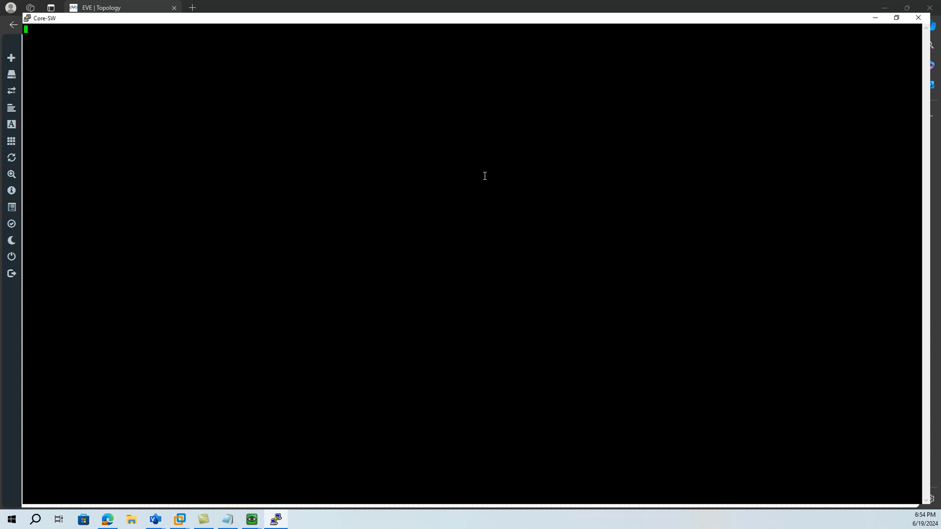
key("Return")
key("Return")
key("Return")
key("Return")
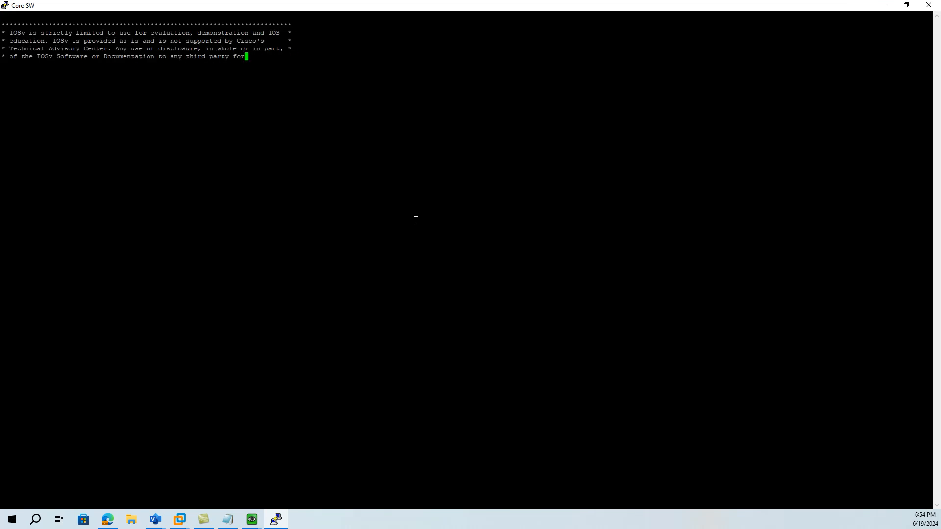
type("en")
key("Return")
- Replace the unfinished show int vlan command with show ip int br to list the Core-SW interfaces and addresses
type("show int vl")
key("Tab")
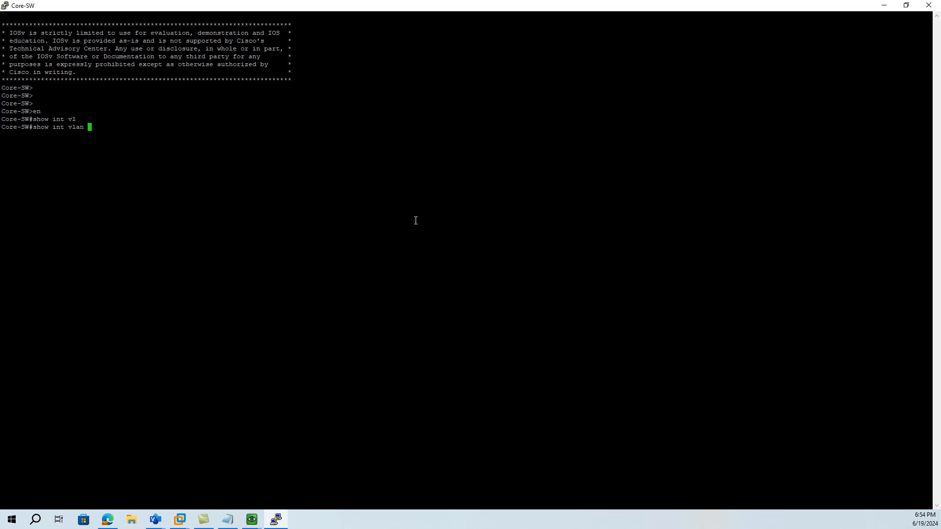
key("BackSpace")
key("BackSpace")
key("BackSpace")
key("BackSpace")
key("BackSpace")
key("BackSpace")
key("BackSpace")
key("BackSpace")
key("BackSpace")
key("BackSpace")
key("BackSpace")
type("w ip int br")
key("Return")
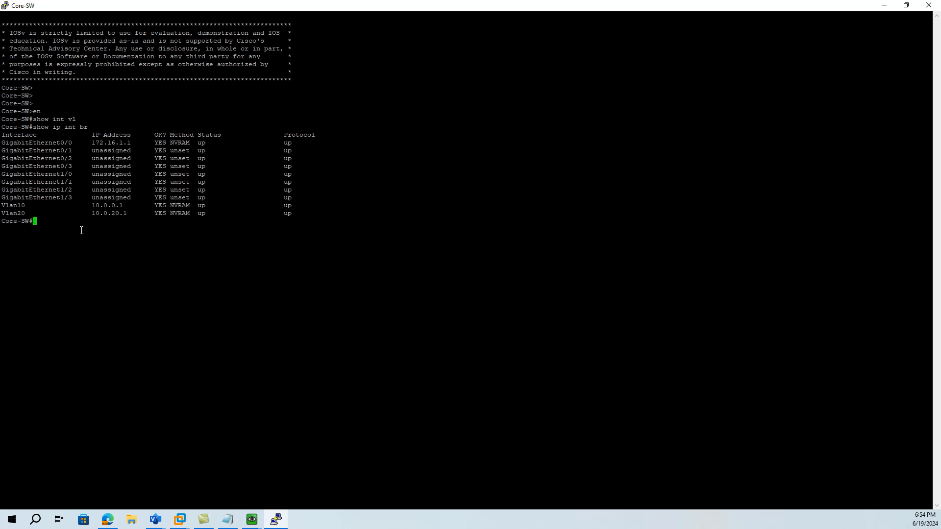
- Display the VLAN 20 interface configuration with show run int vlan 20, highlight its IP address line, and minimize the Core-SW console
type("show run int vlan 20")
key("Return")
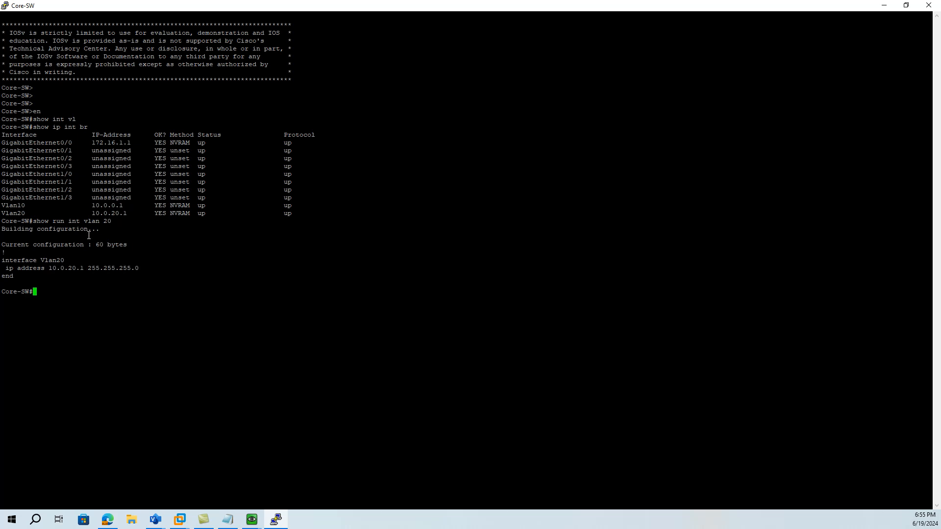
left_click_drag(6, 268, 136, 264)
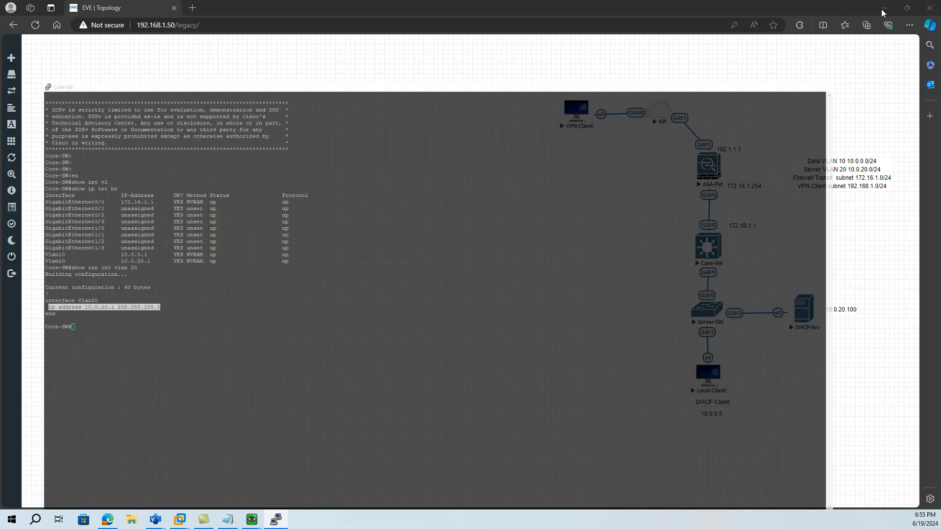
left_click(884, 5)
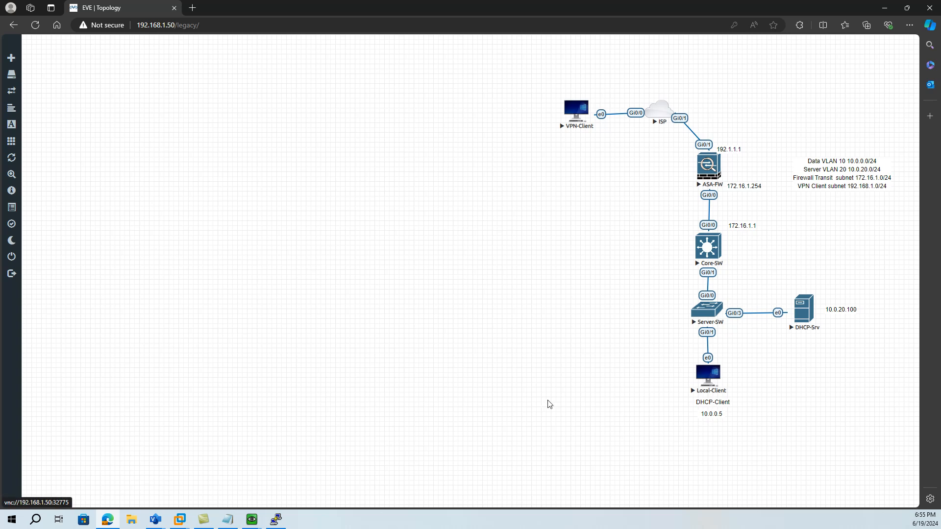
- Switch to the Local-Client machine and exit Cisco ASDM, confirming the exit
left_click(256, 522)
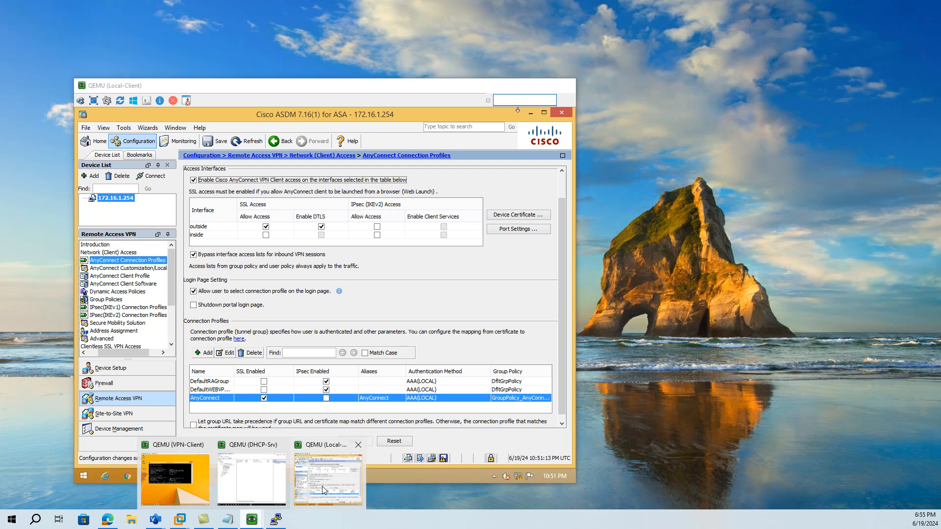
left_click(322, 486)
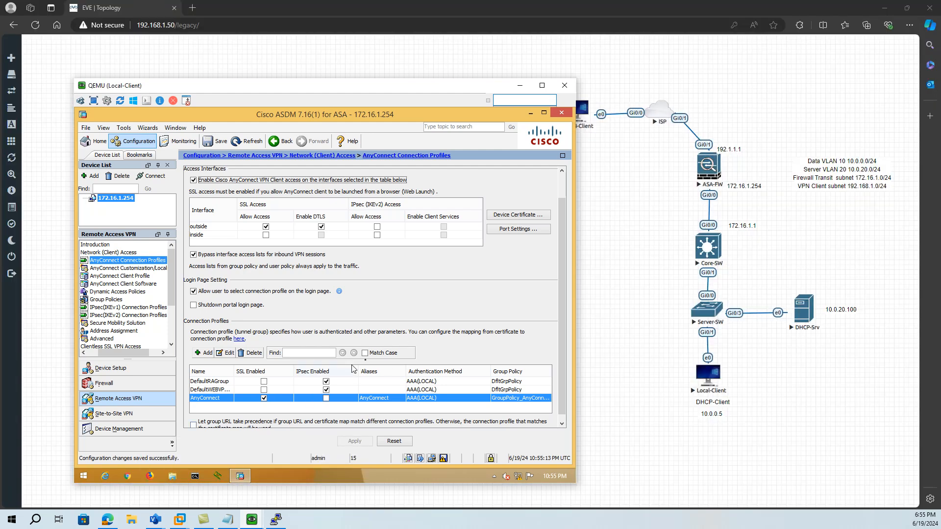
scroll(352, 368, "down", 1)
left_click(562, 114)
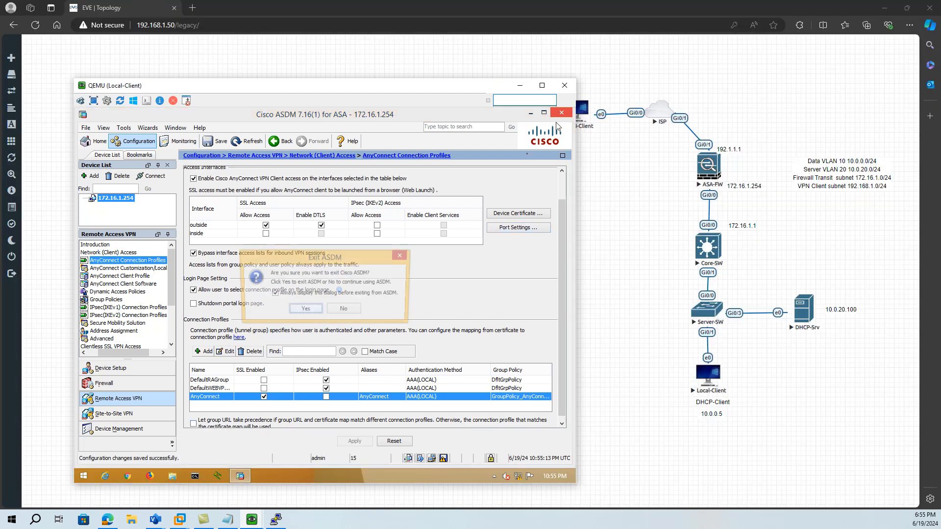
left_click(312, 310)
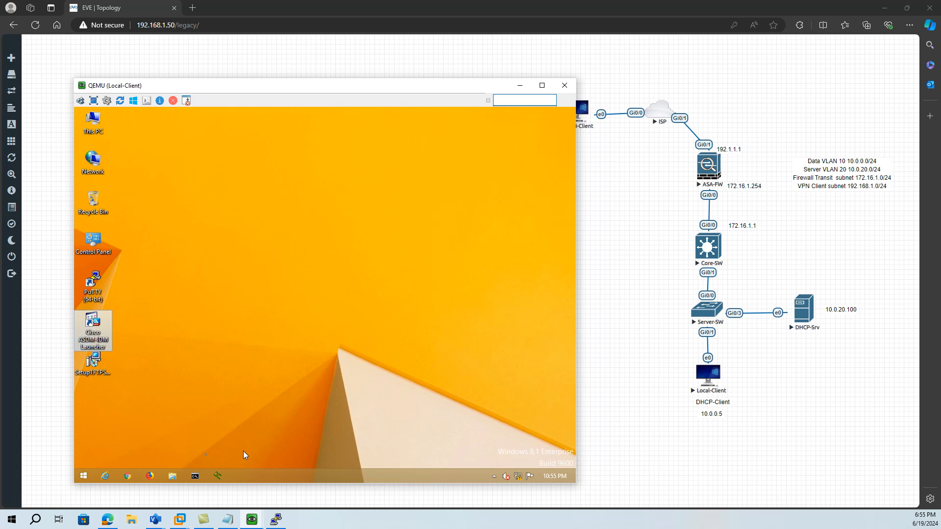
- Open the Internet Protocol Version 4 properties of Local-Client's Ethernet connection from Network and Sharing Center
mouse_move(520, 479)
right_click(530, 477)
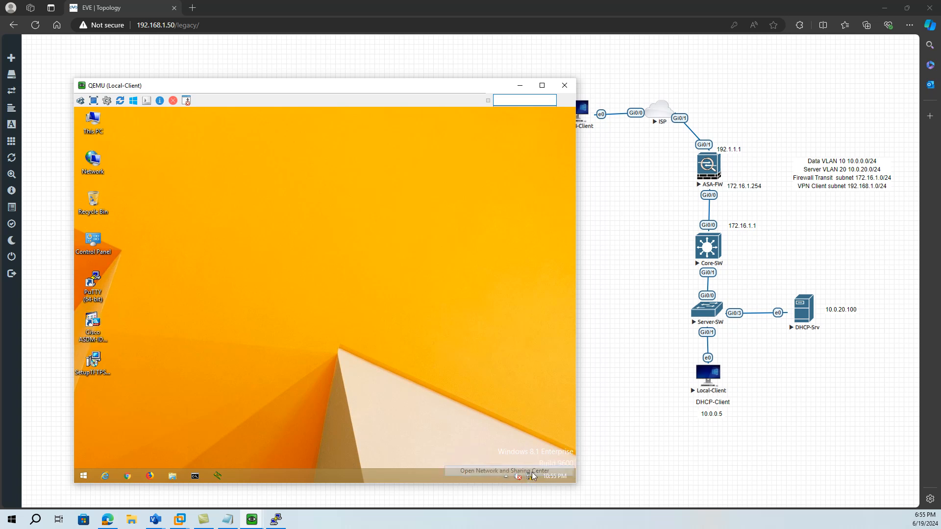
left_click(494, 471)
left_click(460, 232)
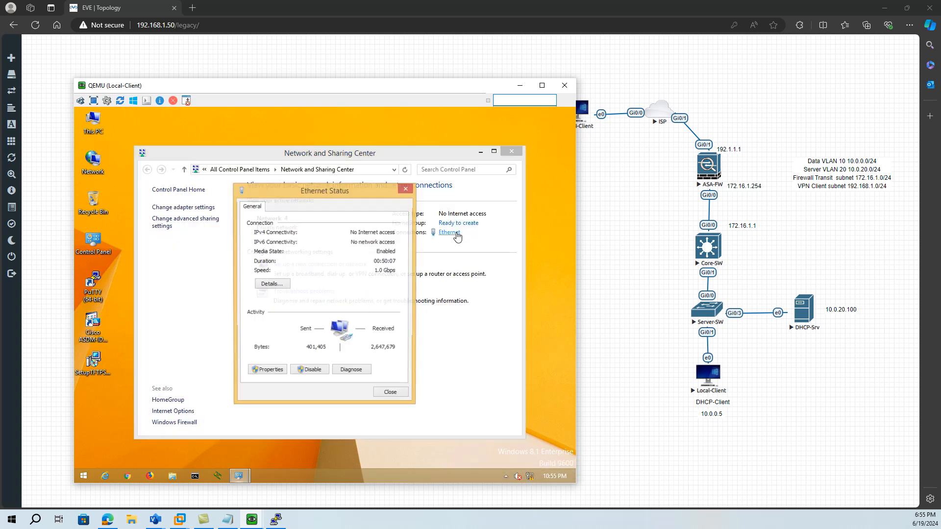
left_click(277, 371)
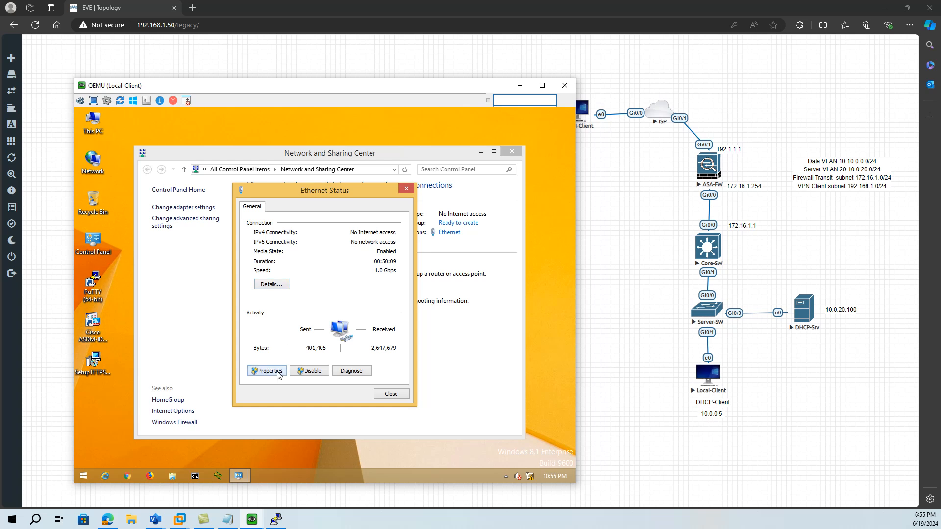
scroll(365, 334, "down", 1)
left_click(362, 327)
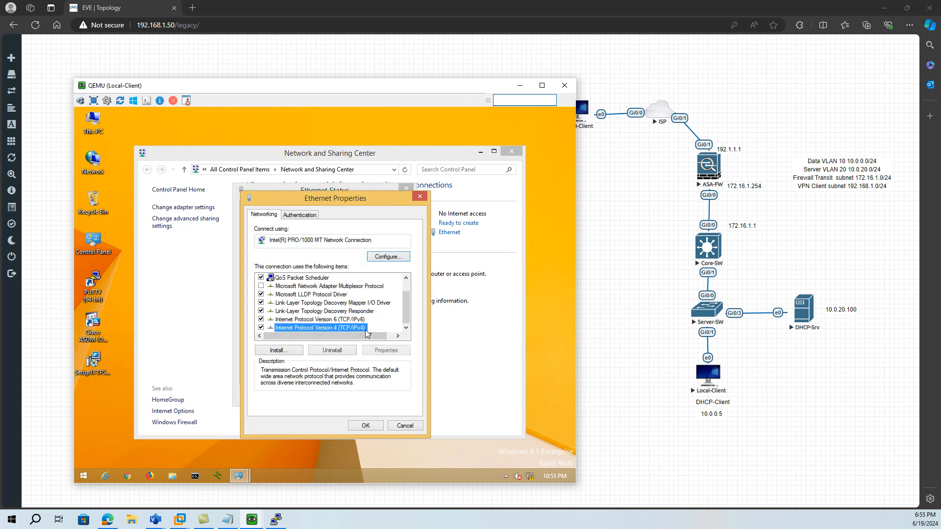
left_click(399, 351)
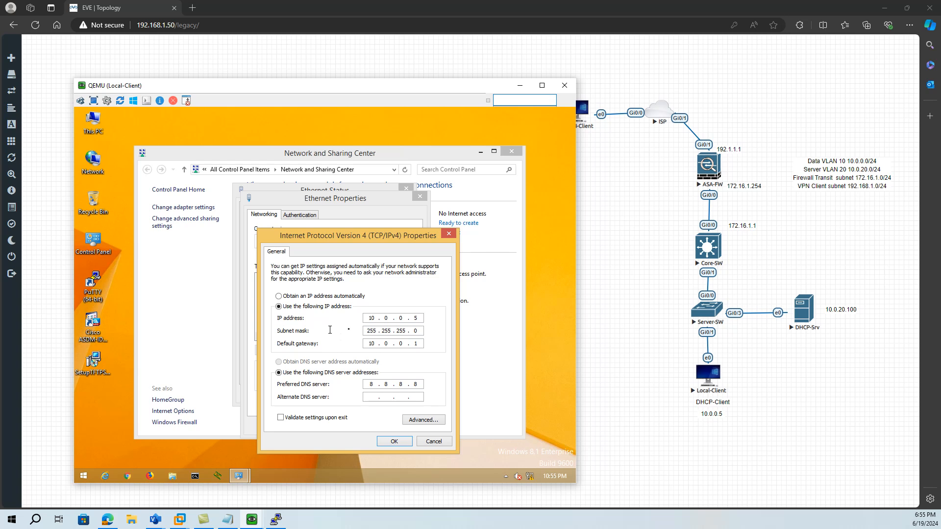
- Set the Ethernet adapter to obtain its IP address and DNS server automatically, view the connection details, and minimize Local-Client
left_click(279, 296)
left_click(279, 362)
left_click(394, 441)
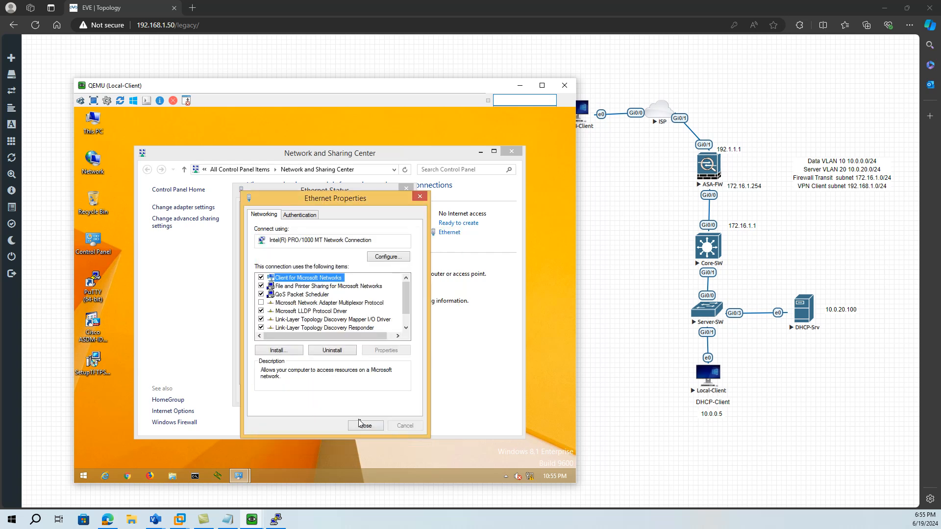
left_click(360, 424)
left_click(280, 289)
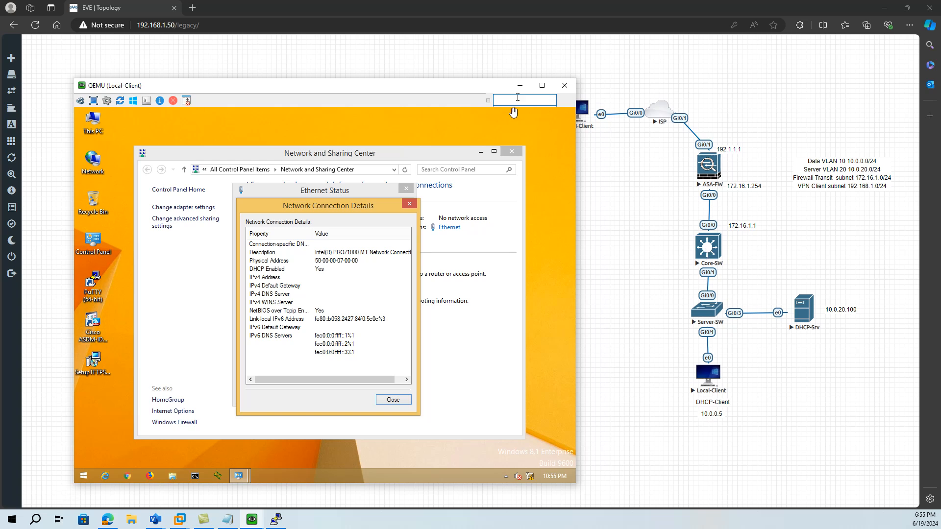
left_click(518, 87)
- Return to the Core-SW console, enter configuration mode with conf t, and enter the int vlan 10 interface
left_click(276, 519)
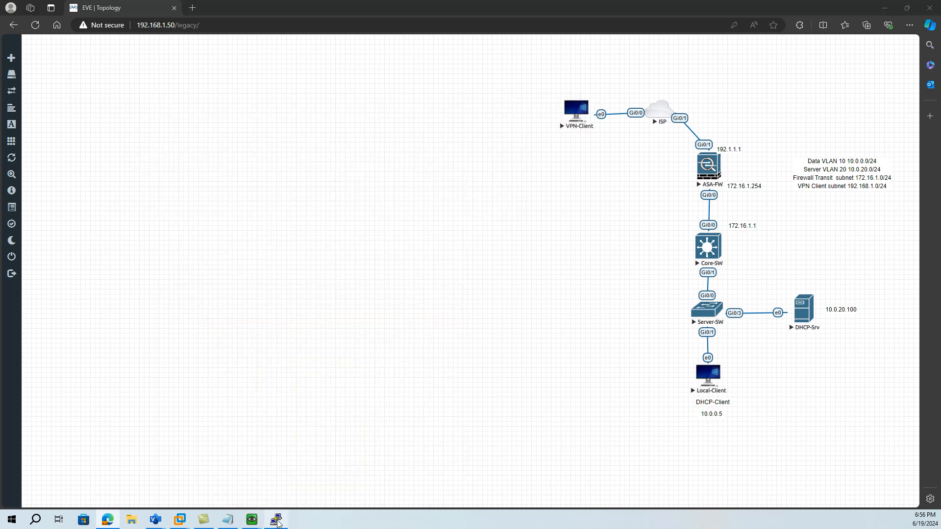
left_click(280, 298)
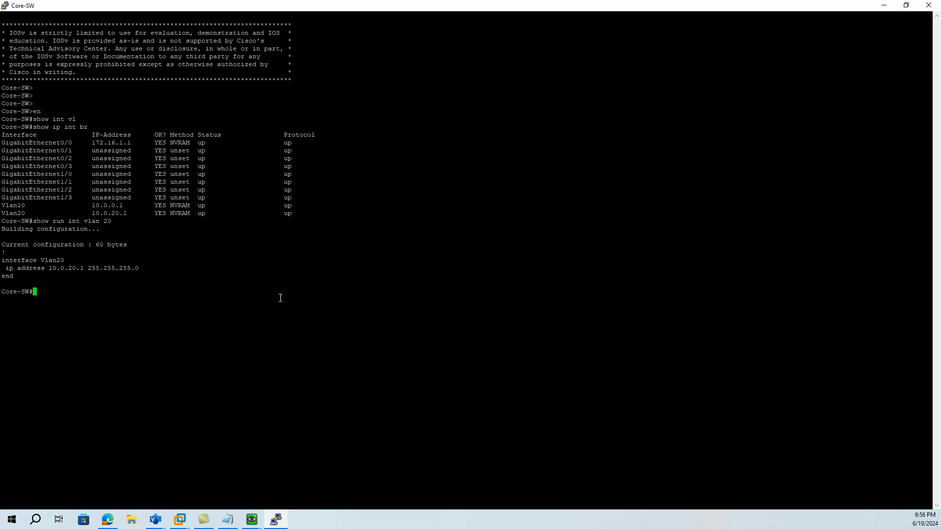
type("conf t")
key("Return")
type("int vl")
key("Tab")
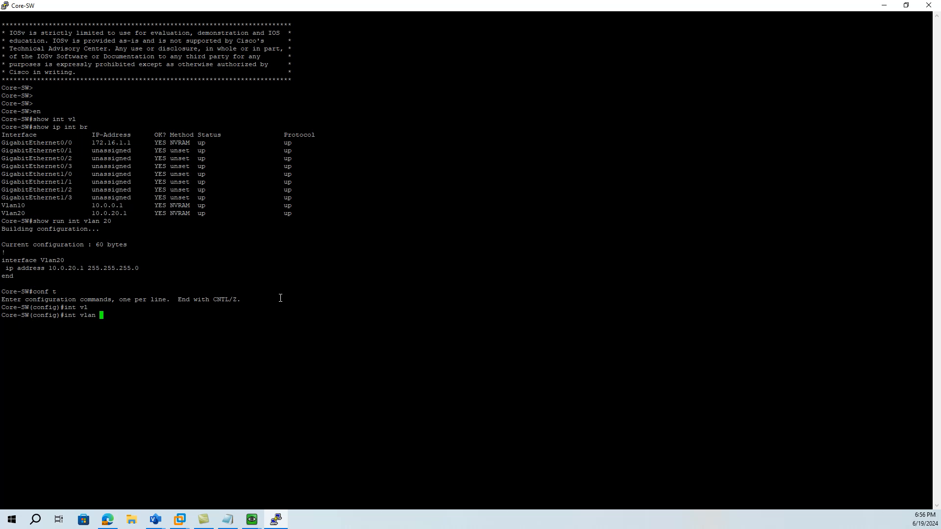
type("10")
key("Return")
- Configure ip helper-address 10.0.20.100 on the VLAN 10 interface and minimize the Core-SW console
type("ip help")
key("Tab")
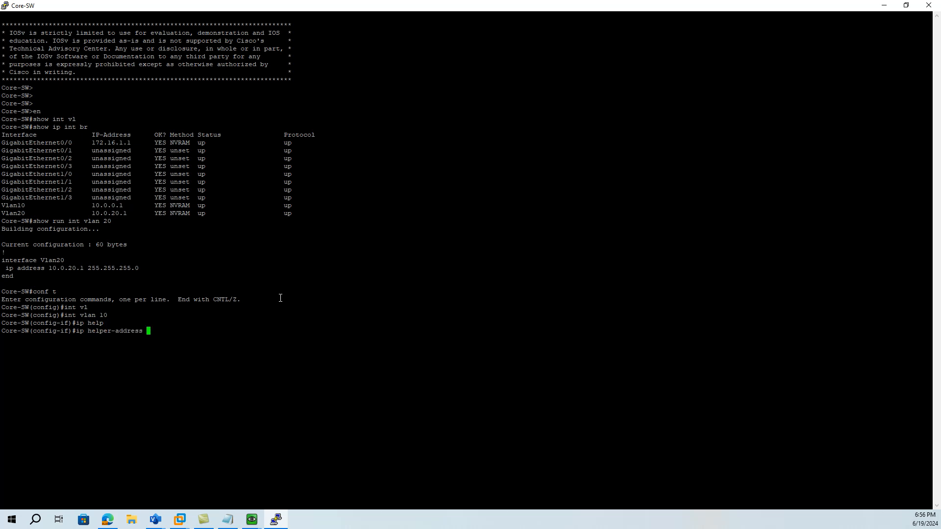
type("10.0.20.100")
key("Return")
left_click(884, 6)
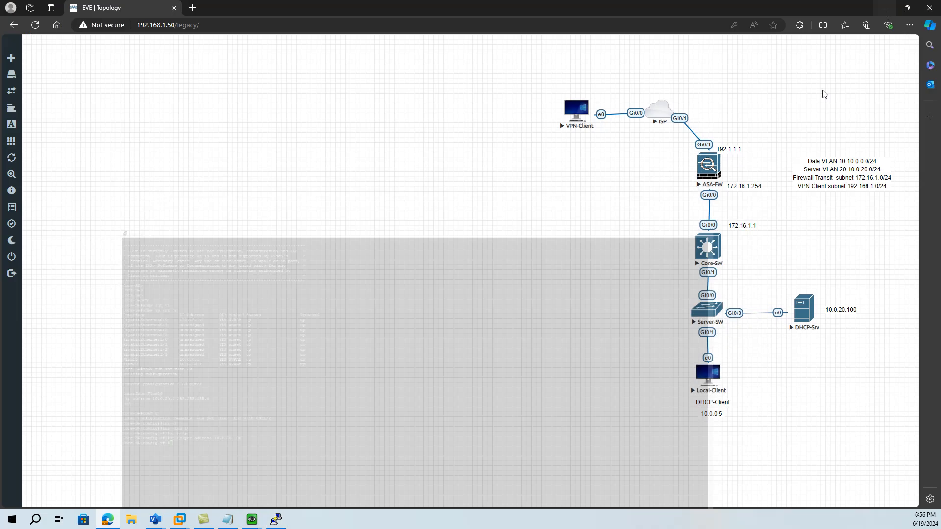
- Return to Local-Client and recheck the Ethernet connection details for a DHCP-assigned IPv4 address
mouse_move(274, 521)
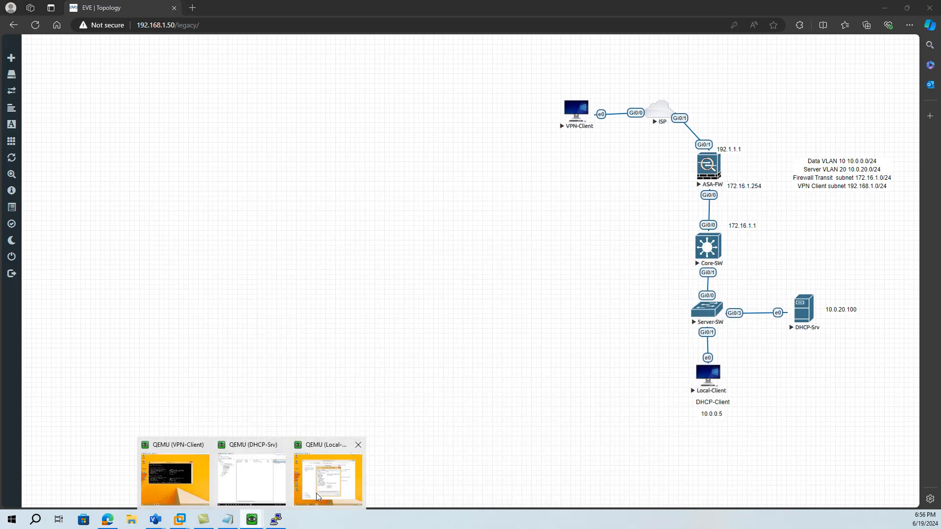
left_click(323, 461)
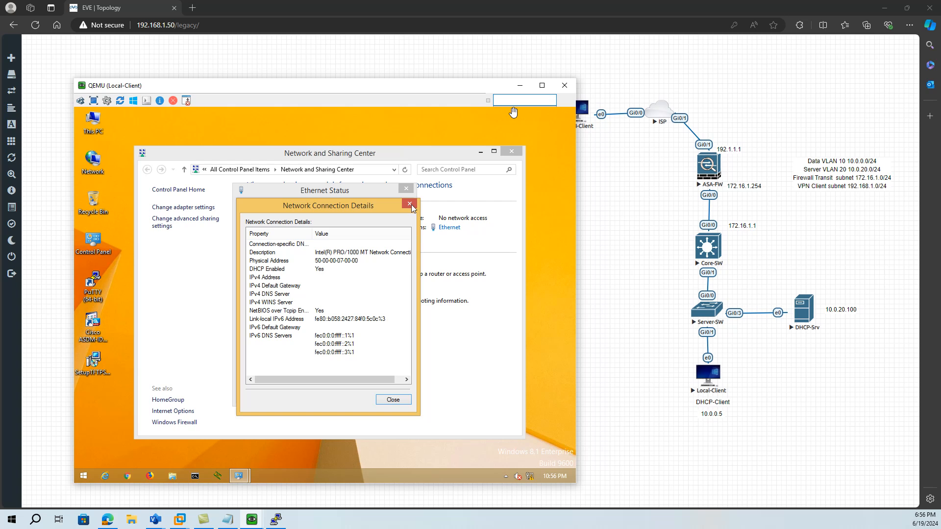
left_click(394, 398)
left_click(394, 396)
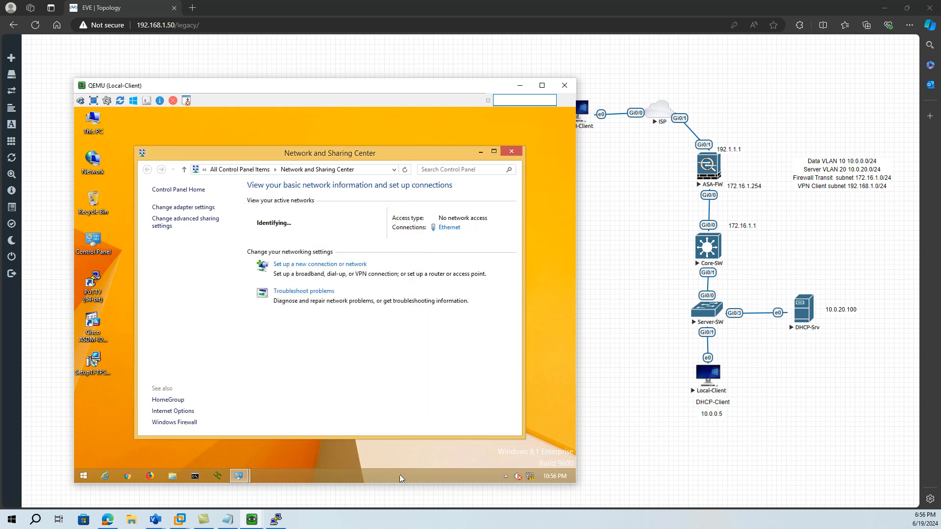
left_click(450, 228)
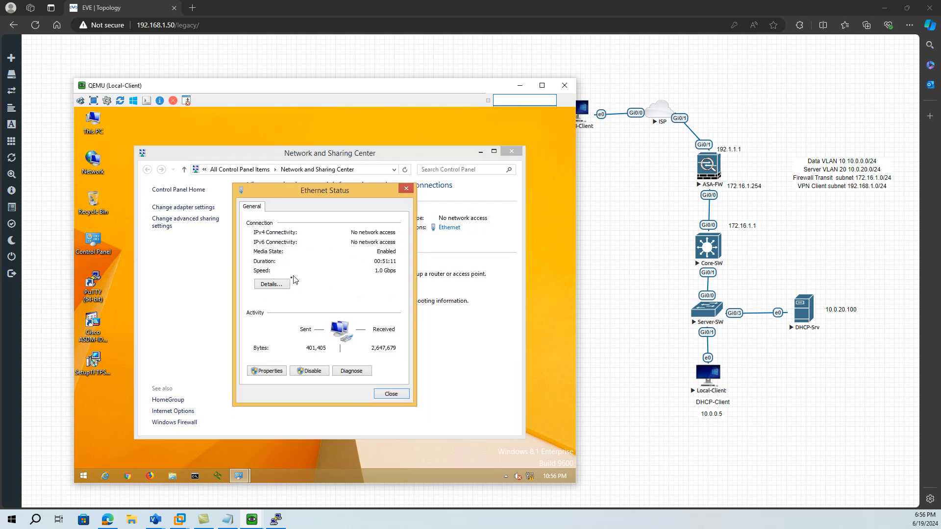
left_click(277, 286)
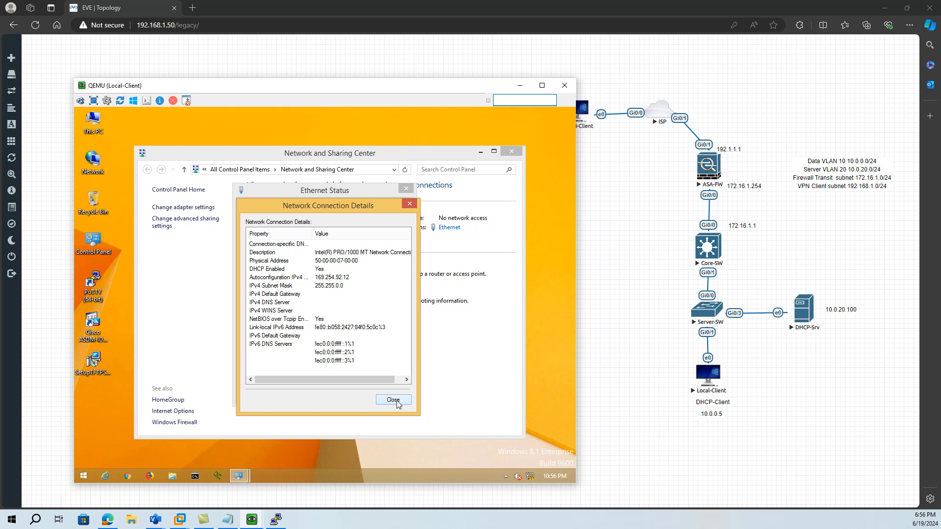
left_click(394, 400)
left_click(275, 287)
left_click(406, 400)
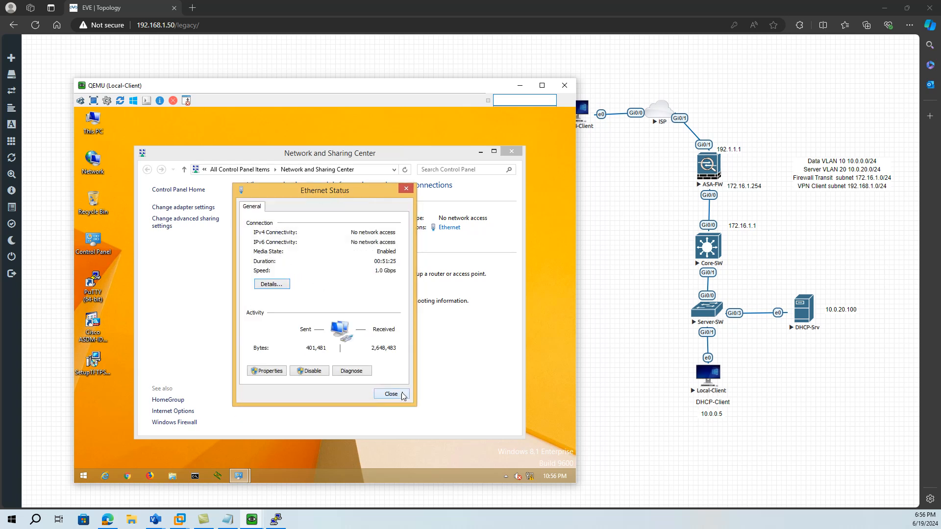
- Reopen the Ethernet status and examine the DHCP lease details, close both dialogs, and minimize Local-Client
left_click(391, 394)
left_click(448, 229)
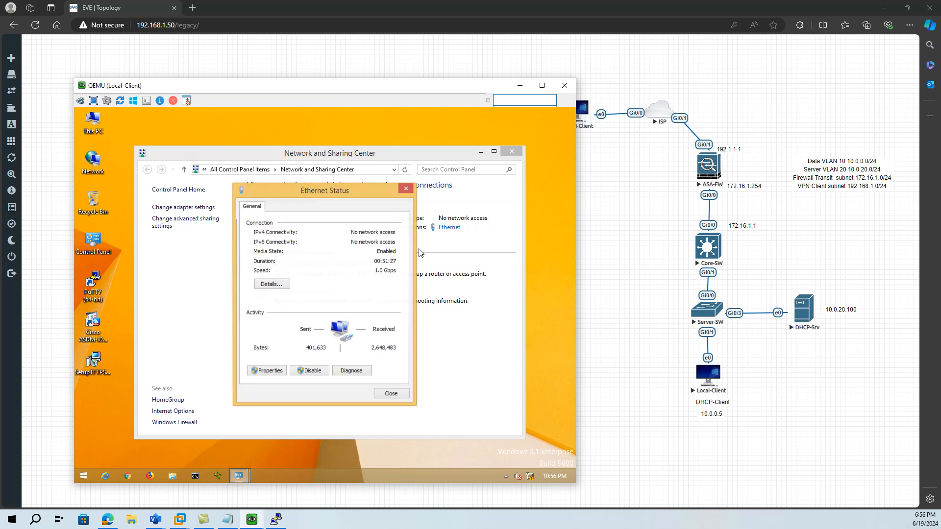
left_click(273, 287)
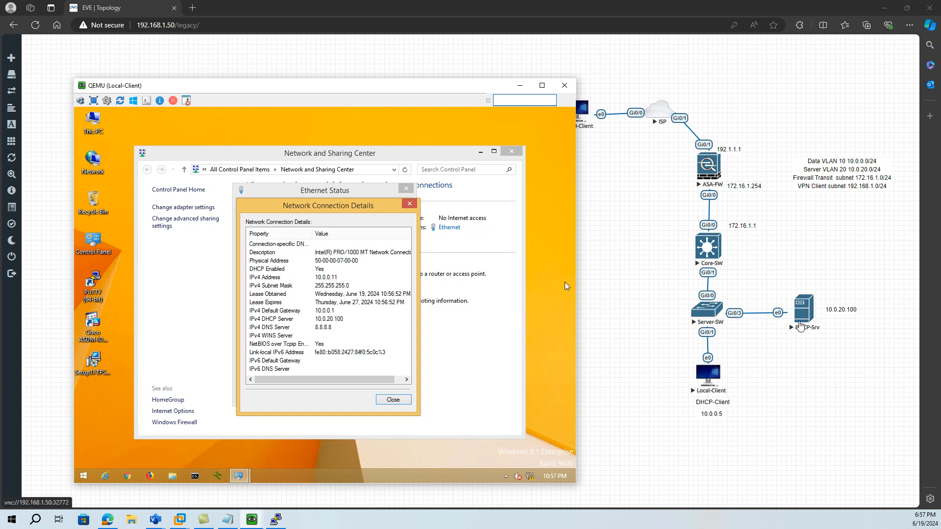
left_click(395, 401)
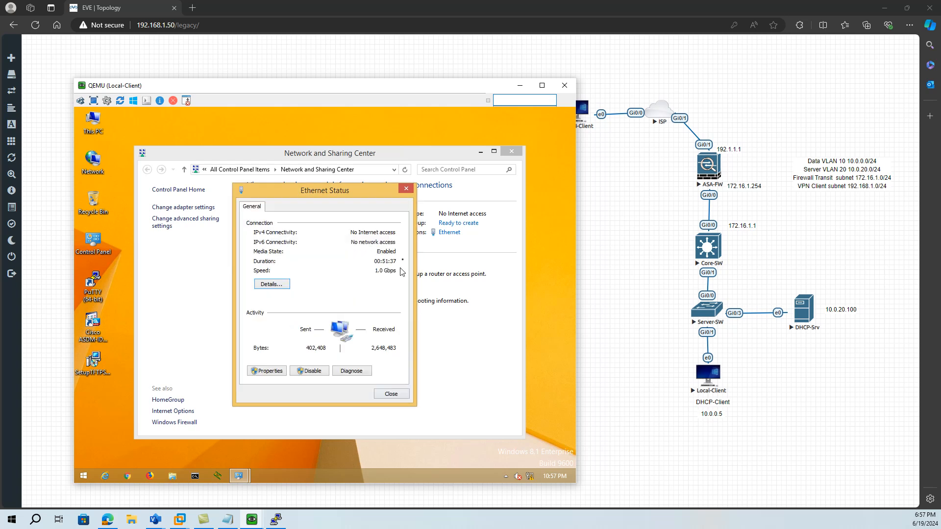
left_click(406, 191)
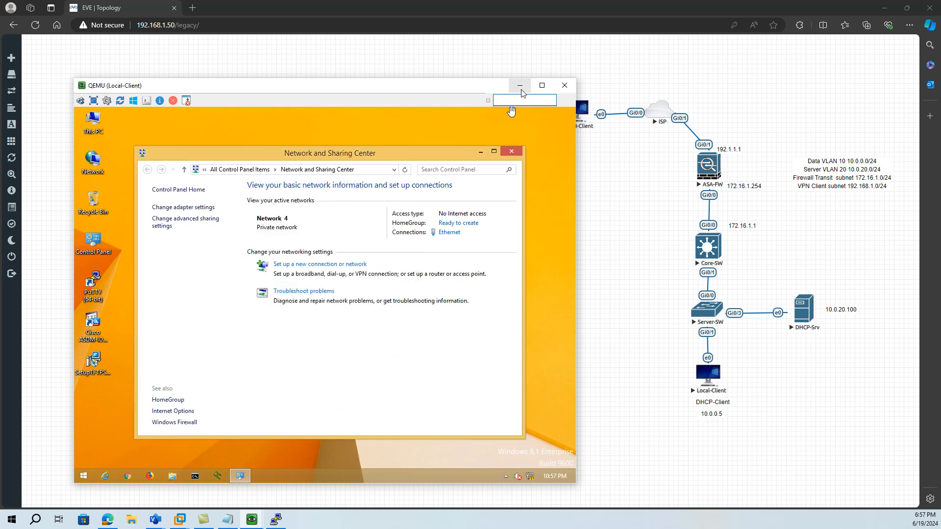
left_click(520, 89)
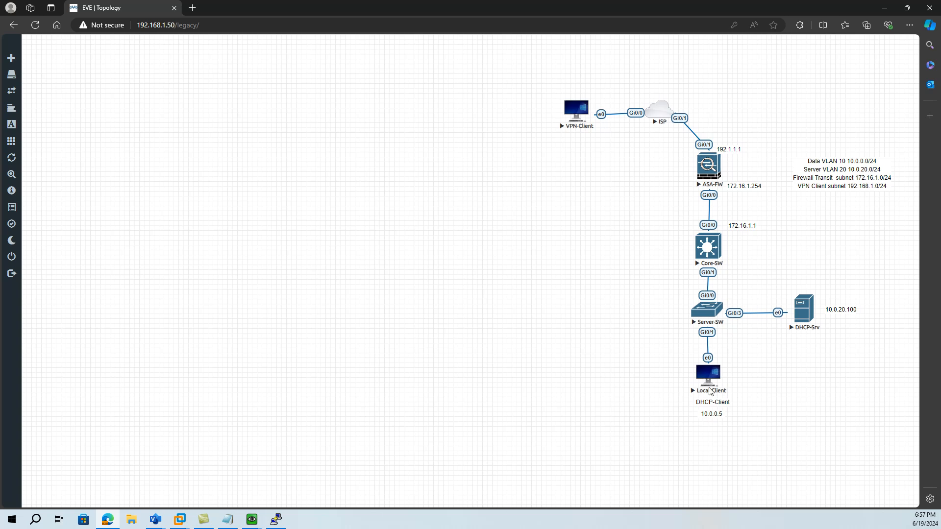
- Open DHCP Scope for VPN Client.txt and highlight the core switch notes on VLAN creation and the VLAN helper-address
left_click(227, 519)
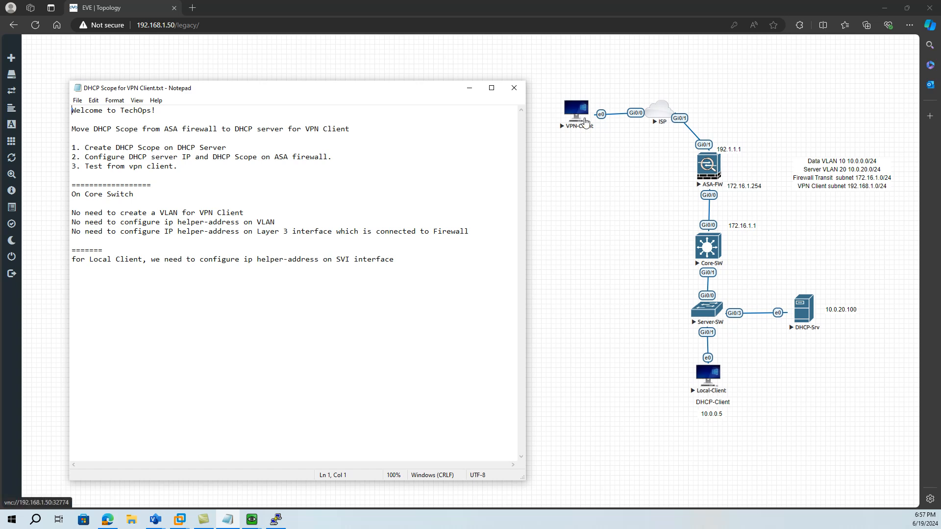
left_click_drag(107, 213, 241, 214)
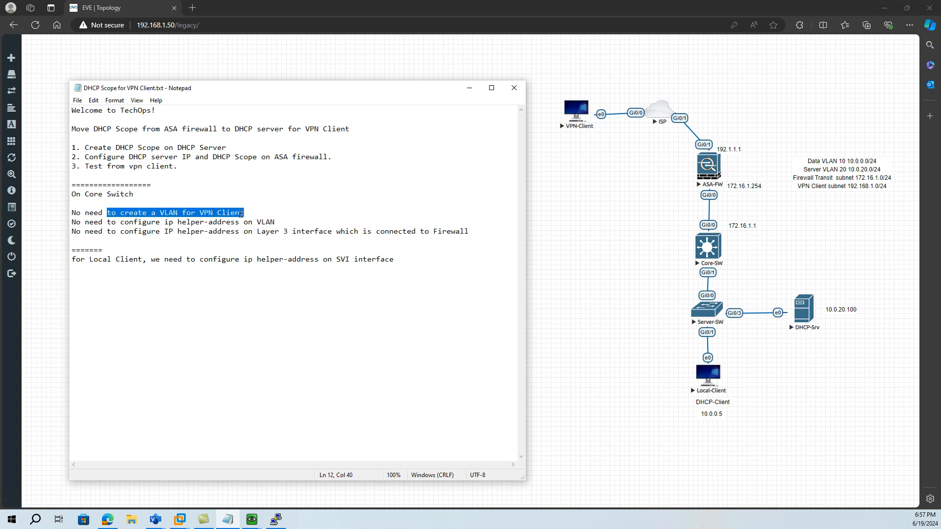
left_click_drag(178, 223, 248, 222)
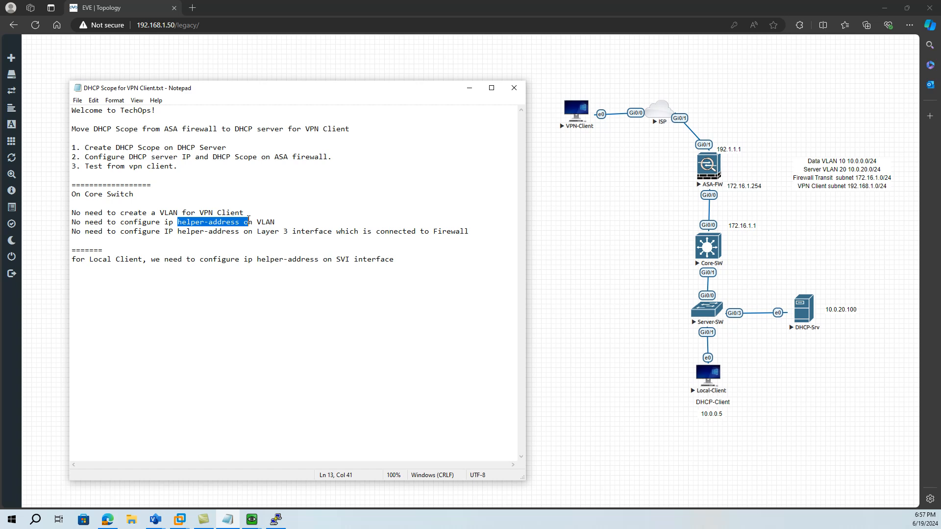